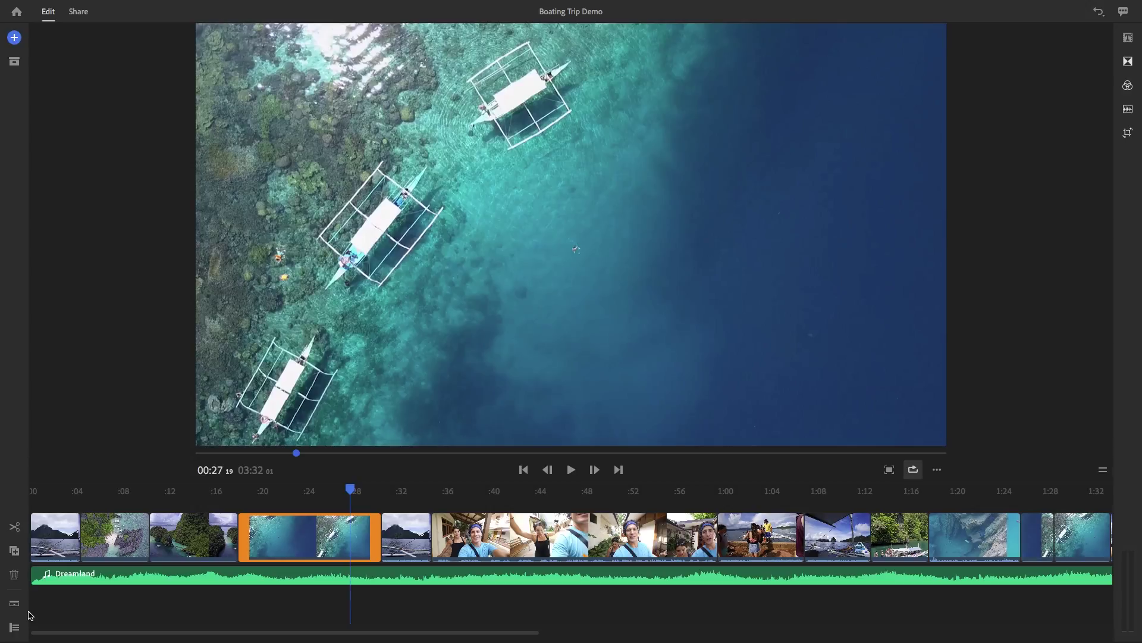
Cut the selfie clip at :40, duplicate the aerial boats clip, and delete the short boat-and-mountain clip
{"action": "left_click_drag", "start_coordinate": [350, 490], "coordinate": [517, 502]}
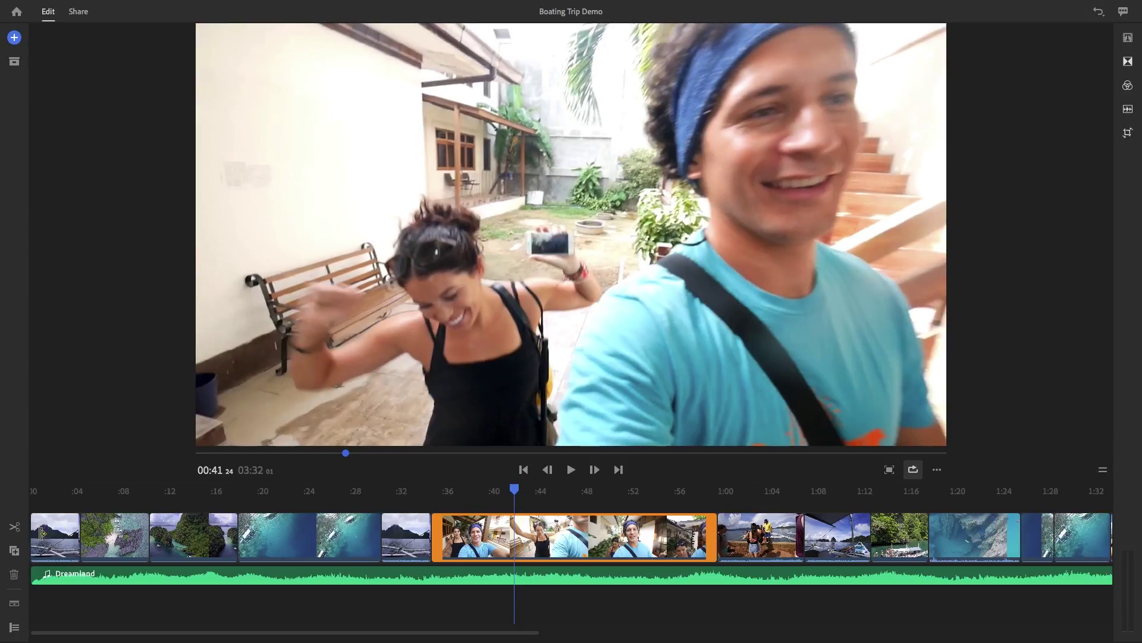
{"action": "left_click", "coordinate": [14, 527]}
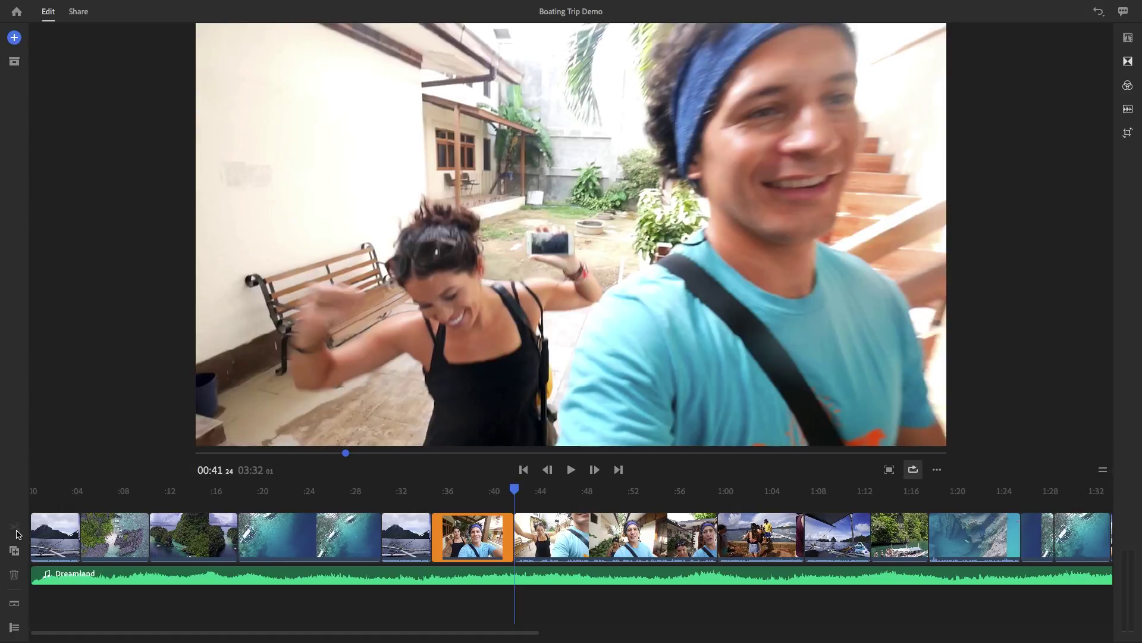
{"action": "left_click", "coordinate": [314, 539]}
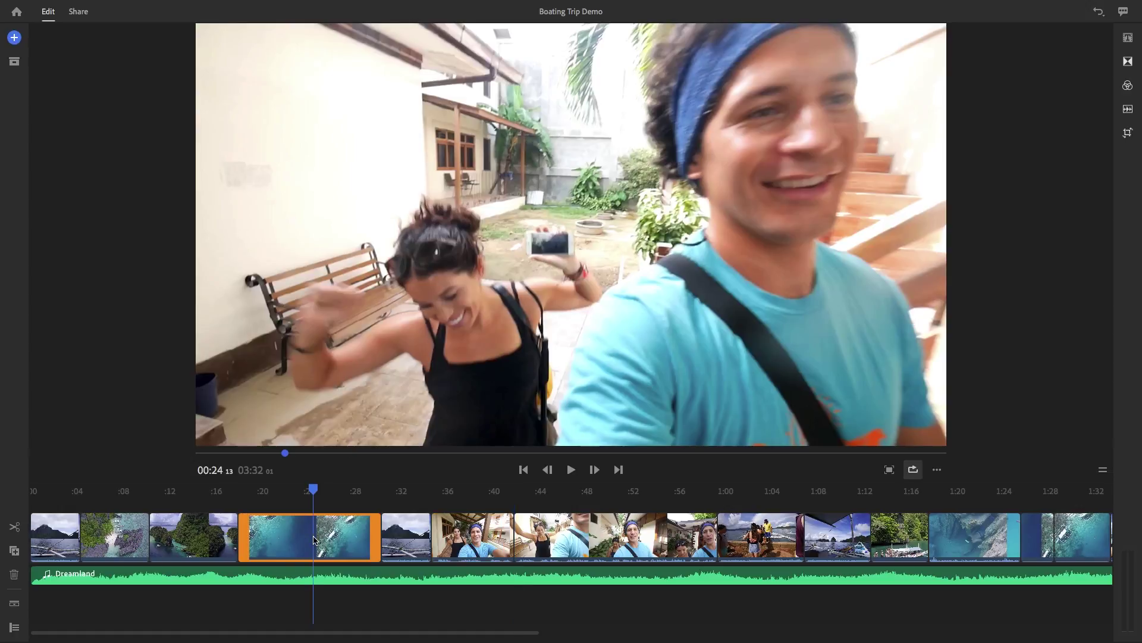
{"action": "left_click", "coordinate": [13, 552]}
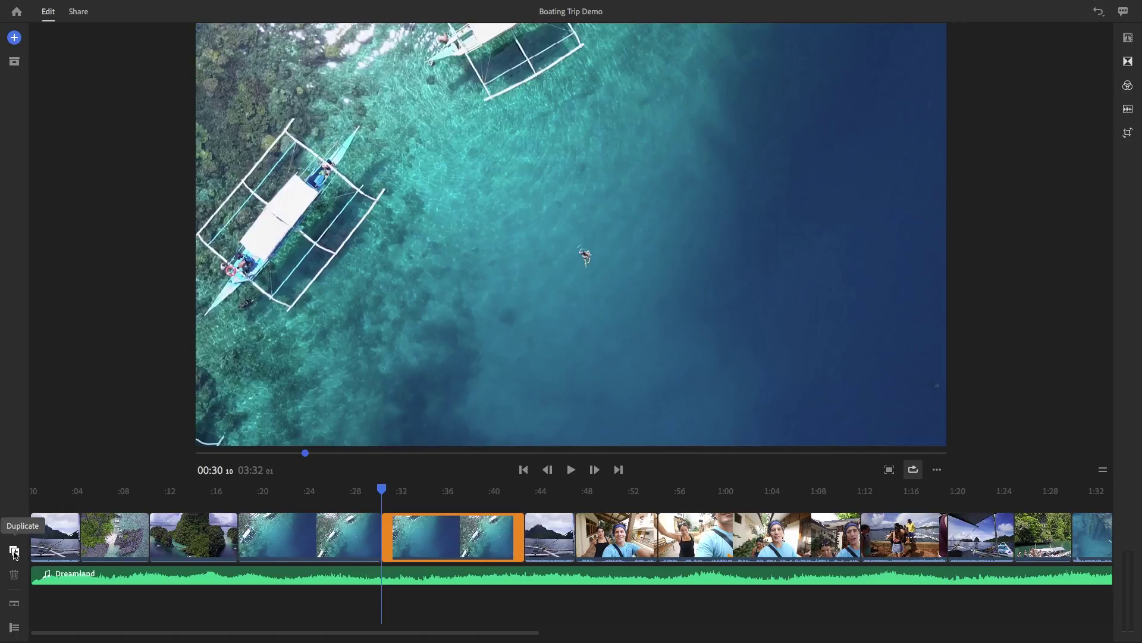
{"action": "left_click", "coordinate": [543, 539]}
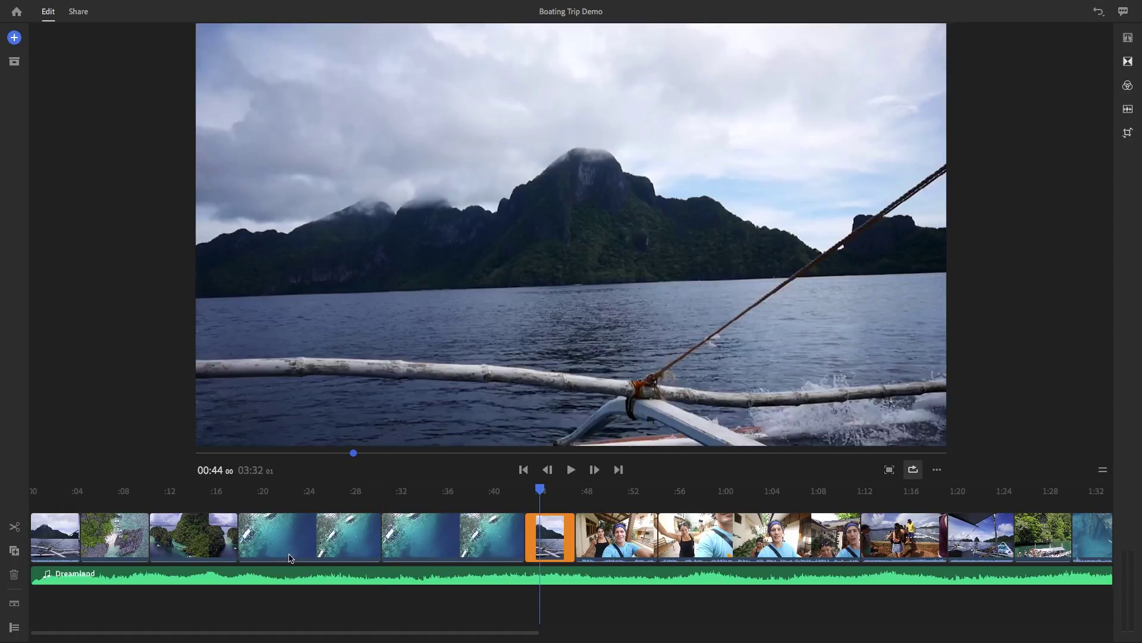
{"action": "left_click", "coordinate": [14, 576]}
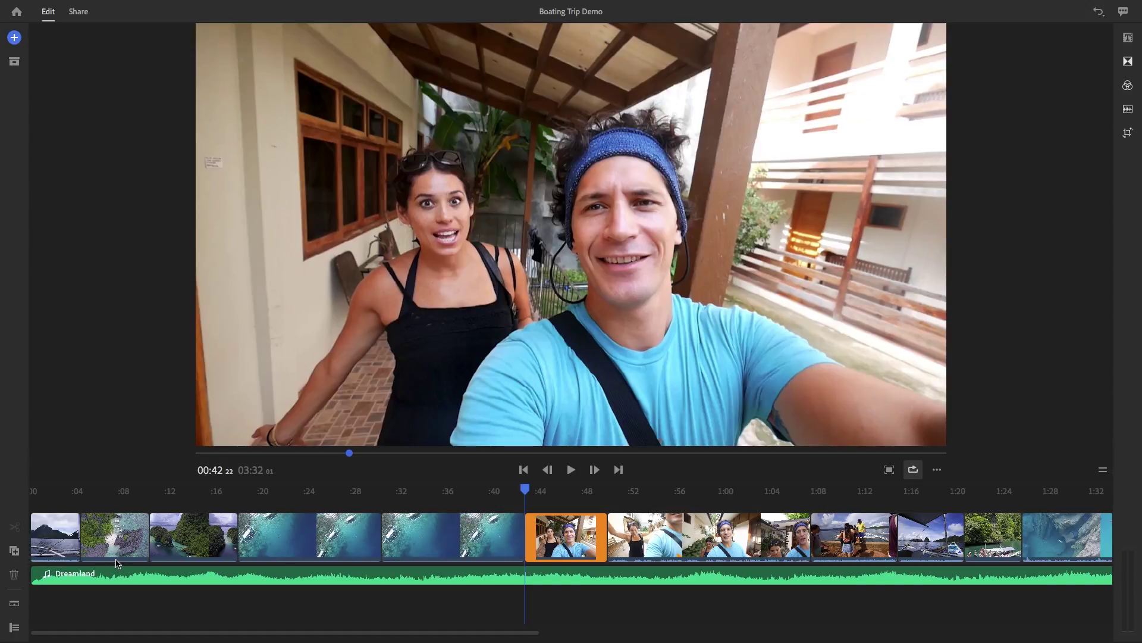
Move the selfie clip and Dreamland music to the start, and the first ocean clip to about :12
{"action": "left_click_drag", "start_coordinate": [583, 538], "coordinate": [79, 534]}
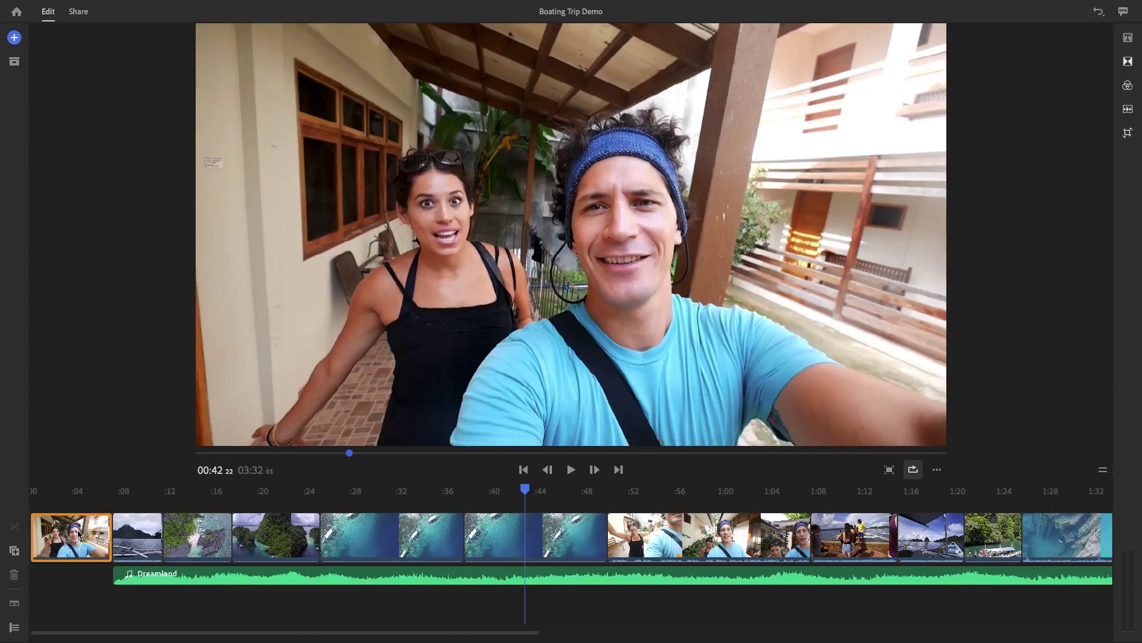
{"action": "left_click_drag", "start_coordinate": [186, 586], "coordinate": [90, 580]}
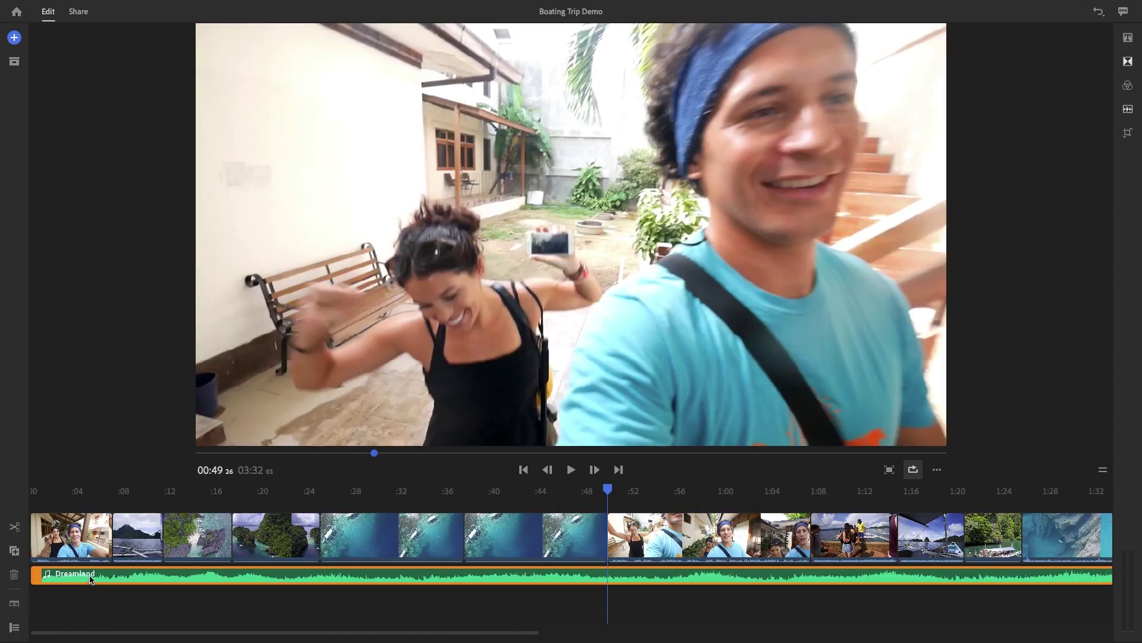
{"action": "left_click_drag", "start_coordinate": [370, 533], "coordinate": [223, 537]}
Move the other ocean clip to about 1:16 and trim the ends of both ocean clips
{"action": "left_click_drag", "start_coordinate": [522, 536], "coordinate": [939, 537]}
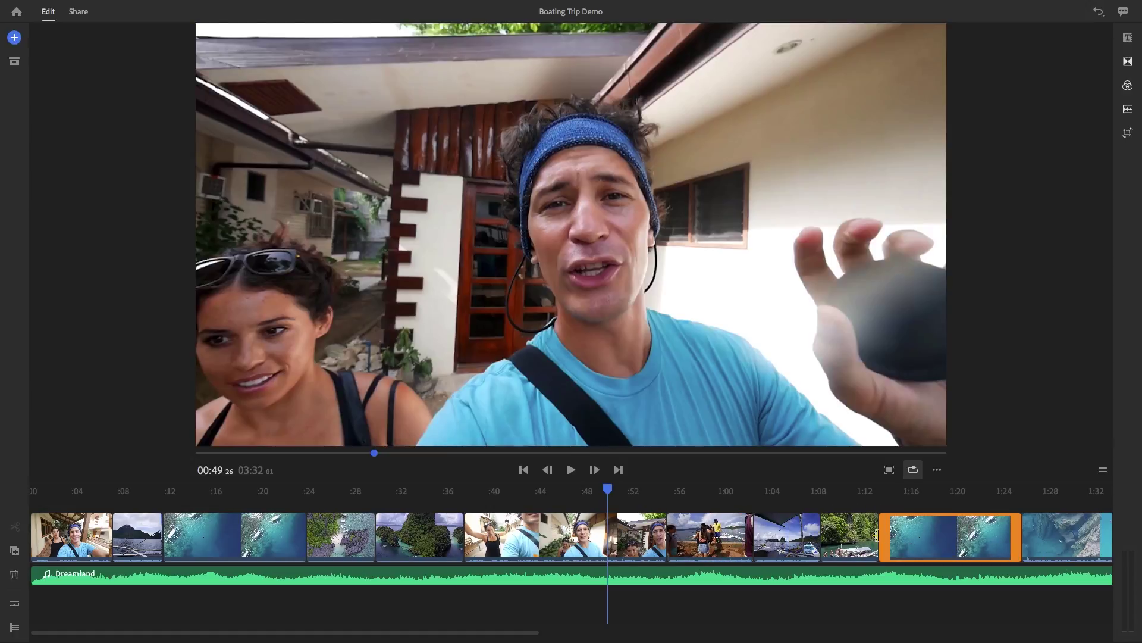
{"action": "left_click_drag", "start_coordinate": [1018, 534], "coordinate": [968, 533]}
{"action": "left_click_drag", "start_coordinate": [303, 536], "coordinate": [257, 536]}
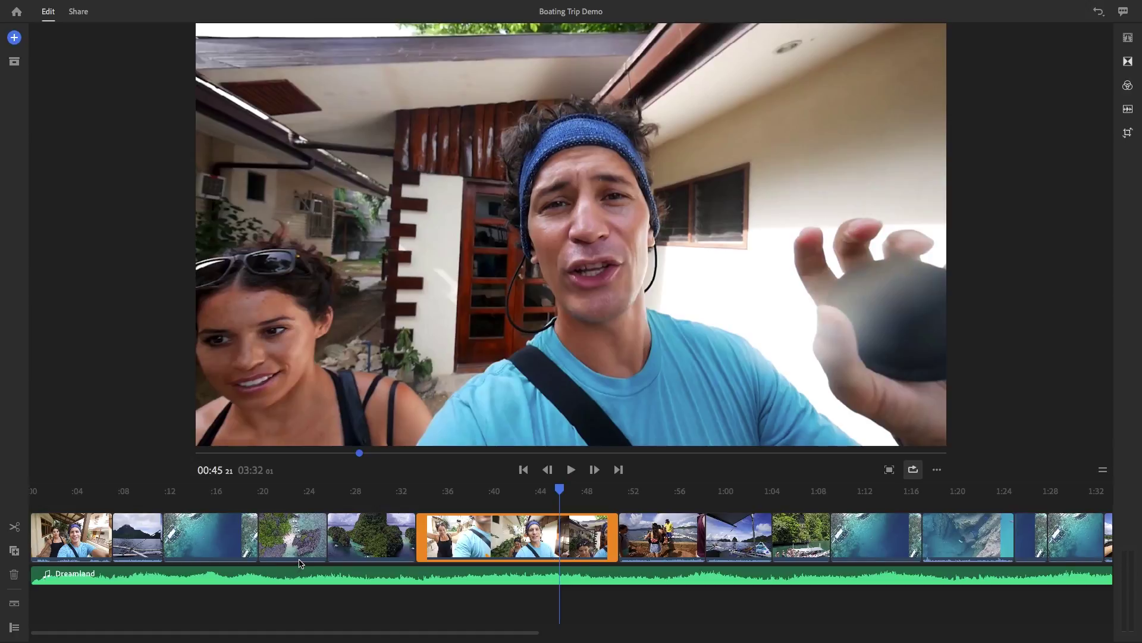
Show each clip's audio beneath its video, shorten the selfie clip's audio end, and reveal track controls
{"action": "left_click", "coordinate": [14, 604]}
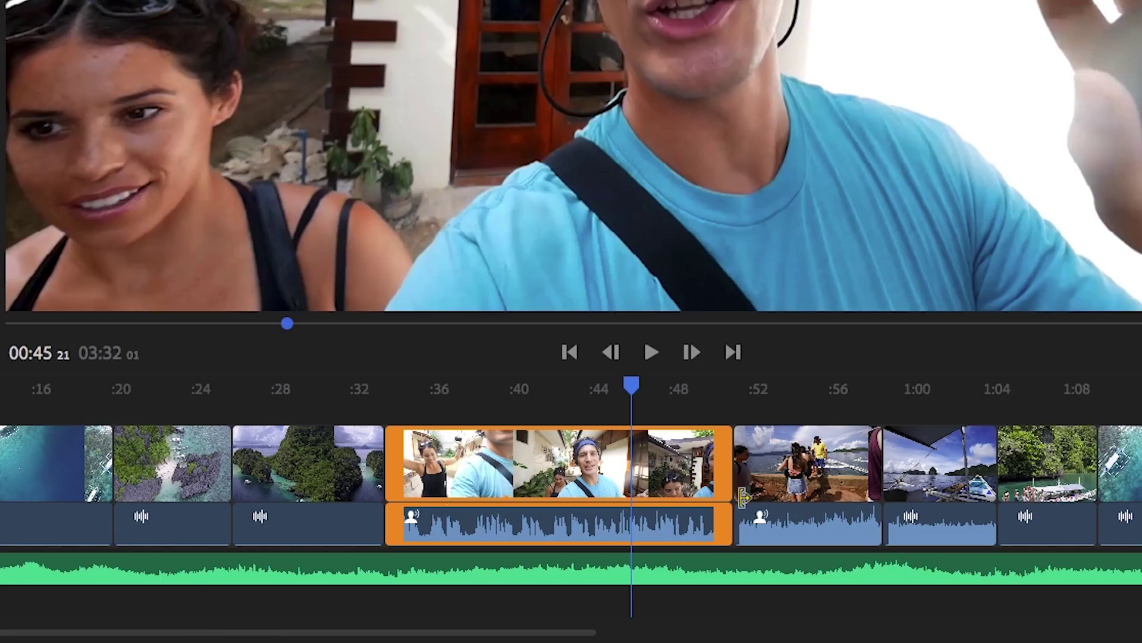
{"action": "mouse_move", "coordinate": [729, 528]}
{"action": "left_mouse_down"}
{"action": "mouse_move", "coordinate": [589, 528]}
{"action": "mouse_move", "coordinate": [728, 524]}
{"action": "left_mouse_up"}
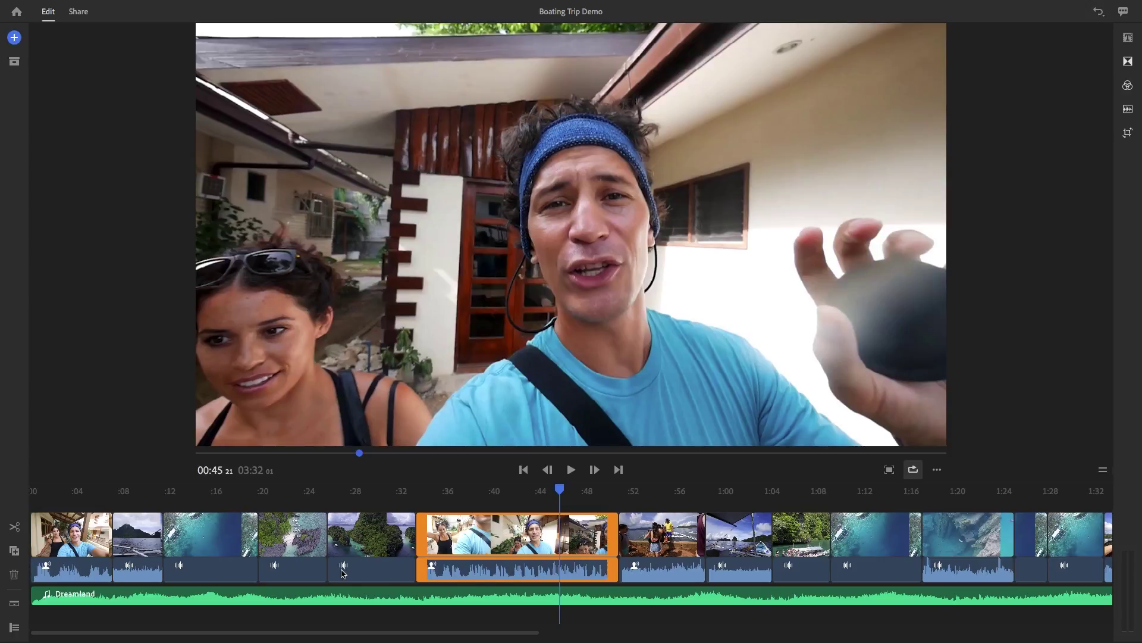
{"action": "left_click", "coordinate": [91, 600]}
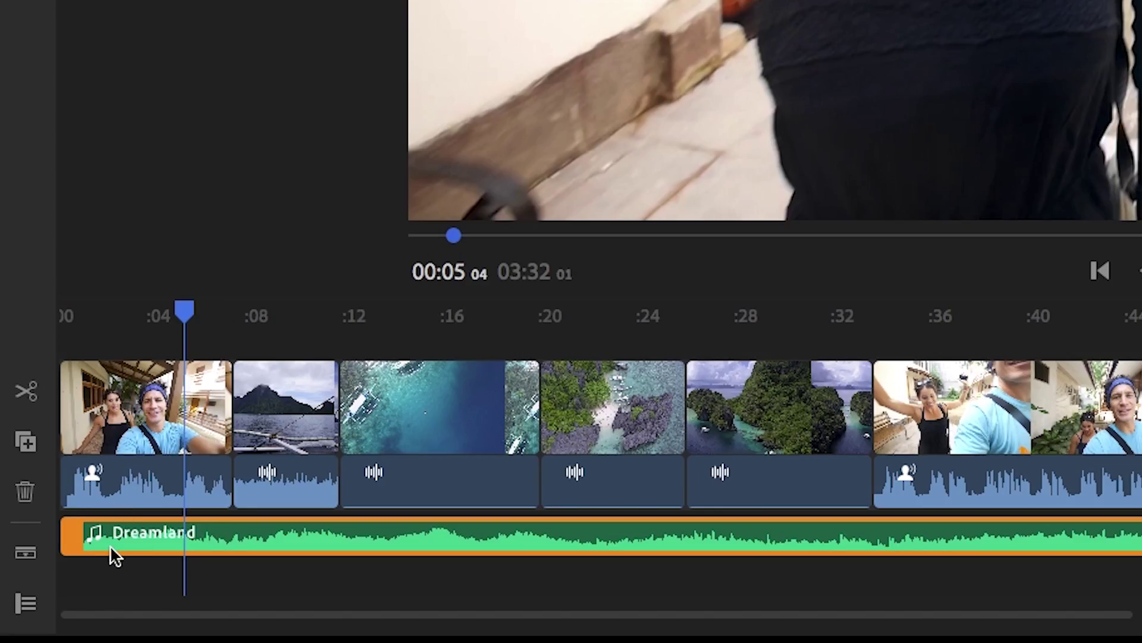
{"action": "left_click", "coordinate": [91, 481]}
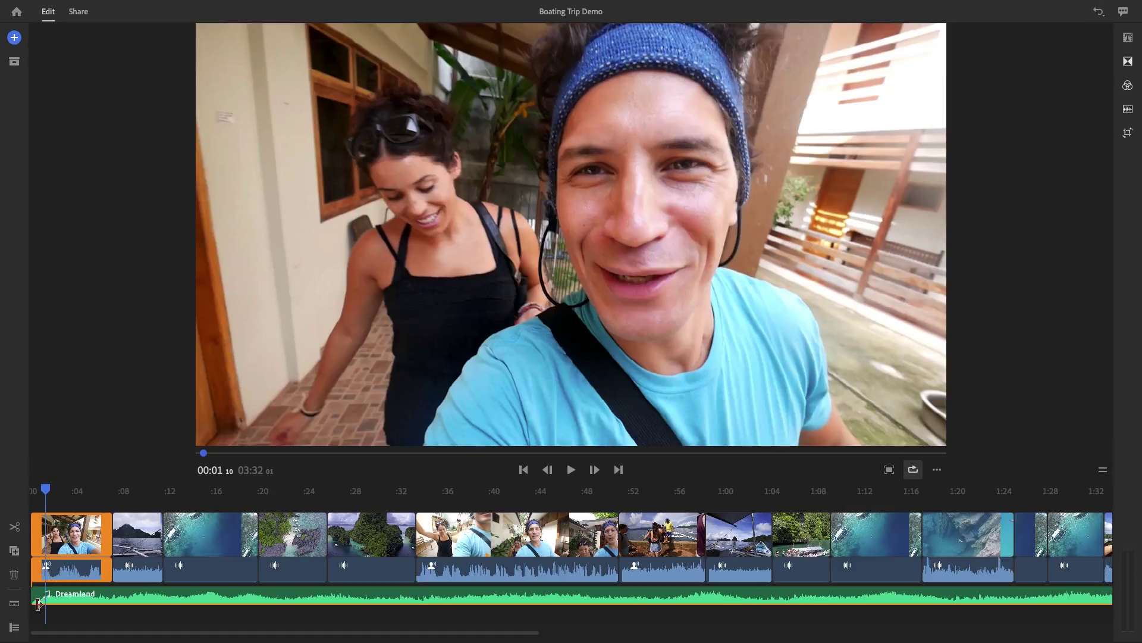
{"action": "left_click", "coordinate": [14, 627]}
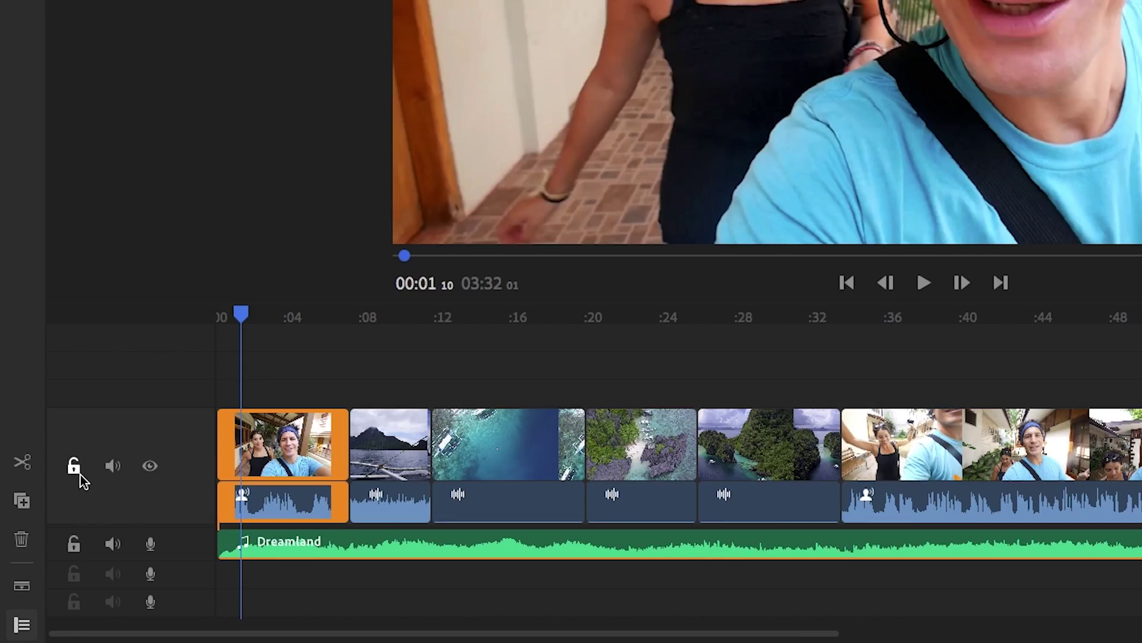
Lock then unlock the video track, and hide then unhide it, leaving both off
{"action": "left_click", "coordinate": [79, 477]}
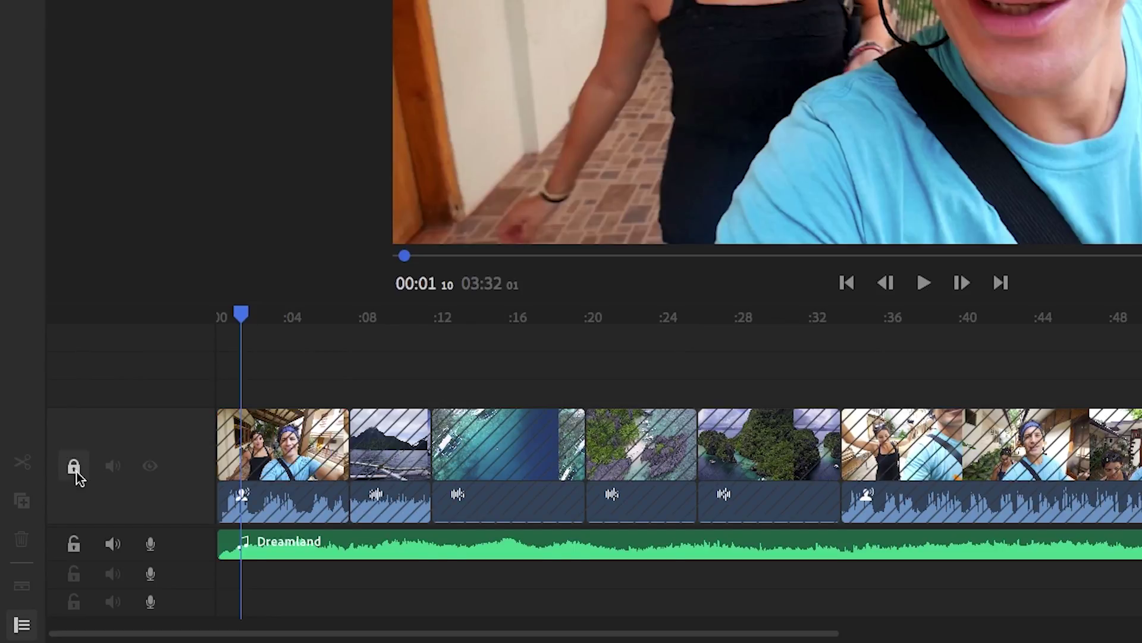
{"action": "left_click", "coordinate": [79, 477]}
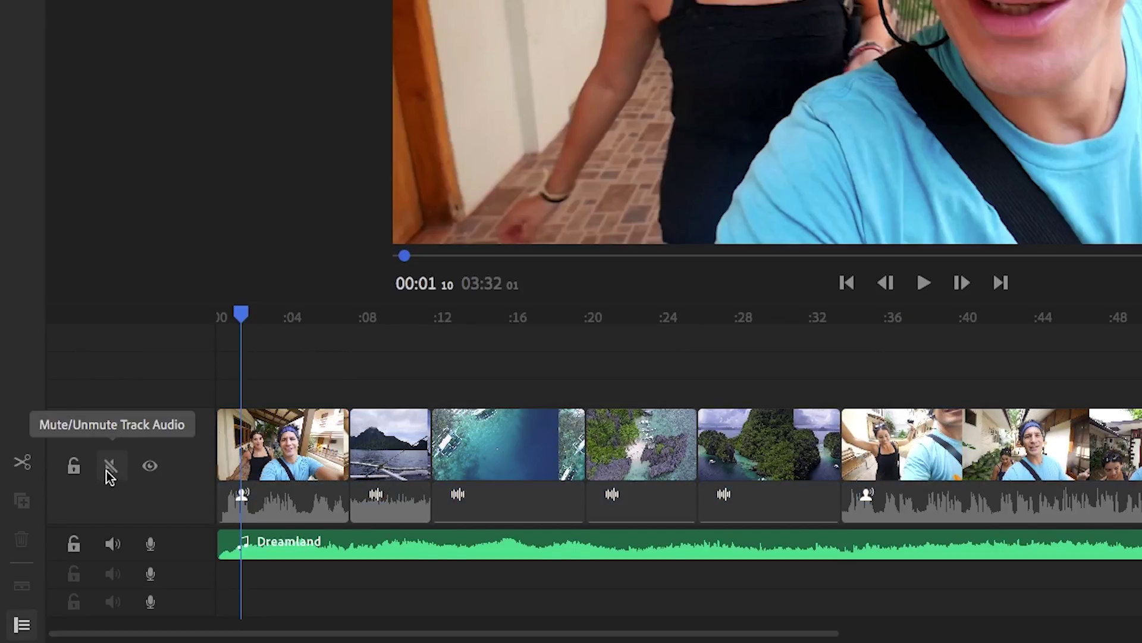
{"action": "left_click", "coordinate": [149, 468]}
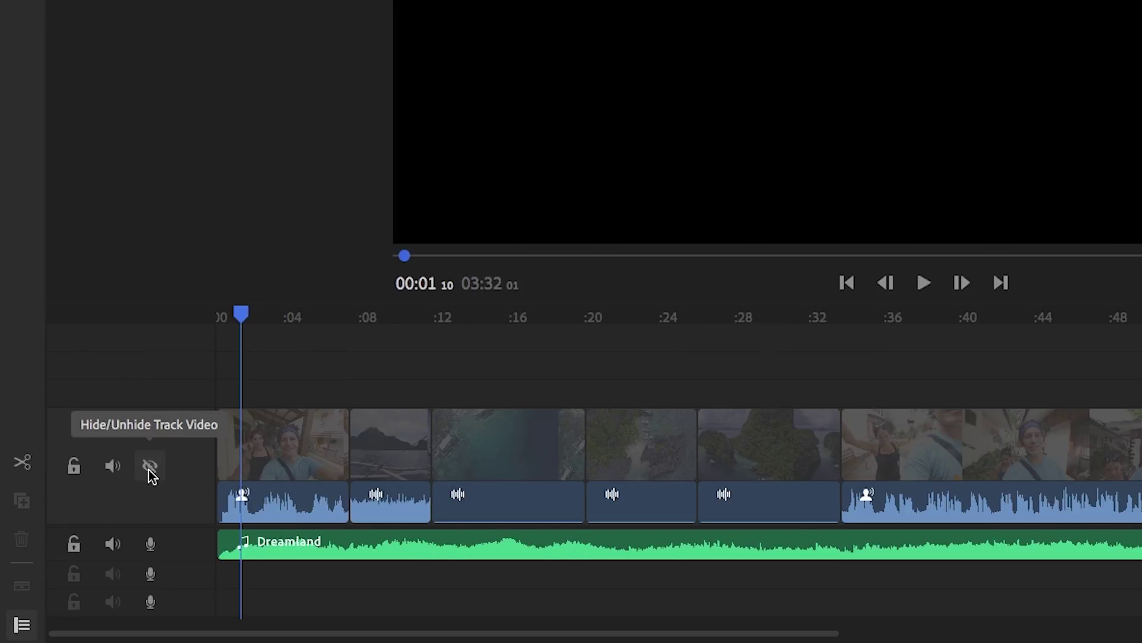
{"action": "left_click", "coordinate": [149, 468]}
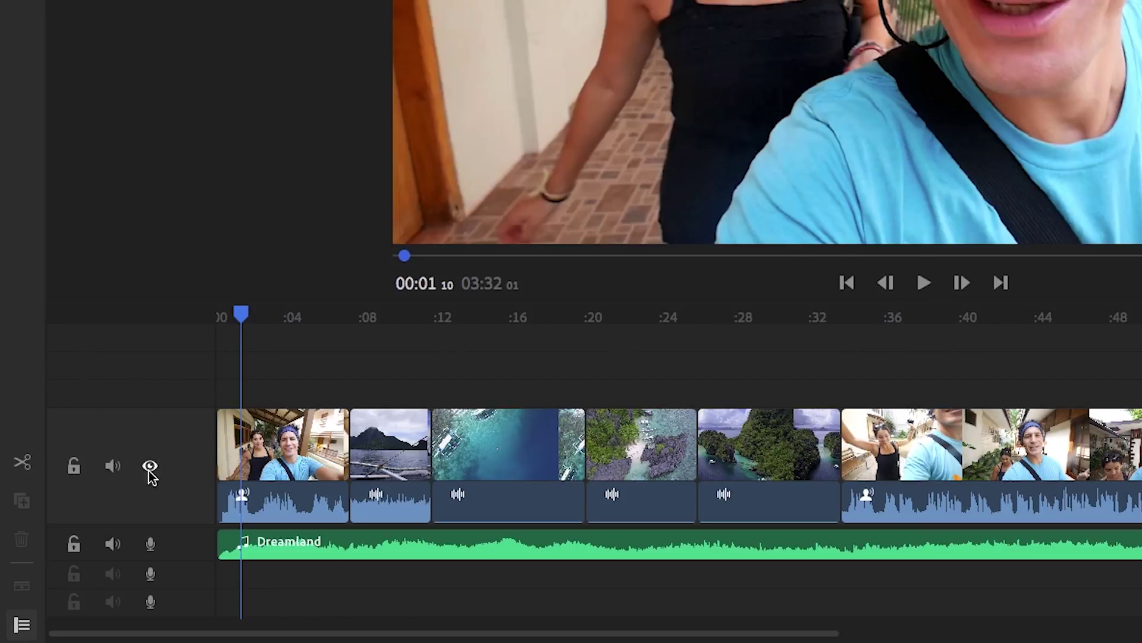
Try dragging the aerial ocean clip onto a track above, then scroll and zoom the timeline
{"action": "left_click", "coordinate": [499, 467]}
{"action": "mouse_move", "coordinate": [500, 467]}
{"action": "left_mouse_down"}
{"action": "mouse_move", "coordinate": [499, 272]}
{"action": "mouse_move", "coordinate": [490, 451]}
{"action": "left_mouse_up"}
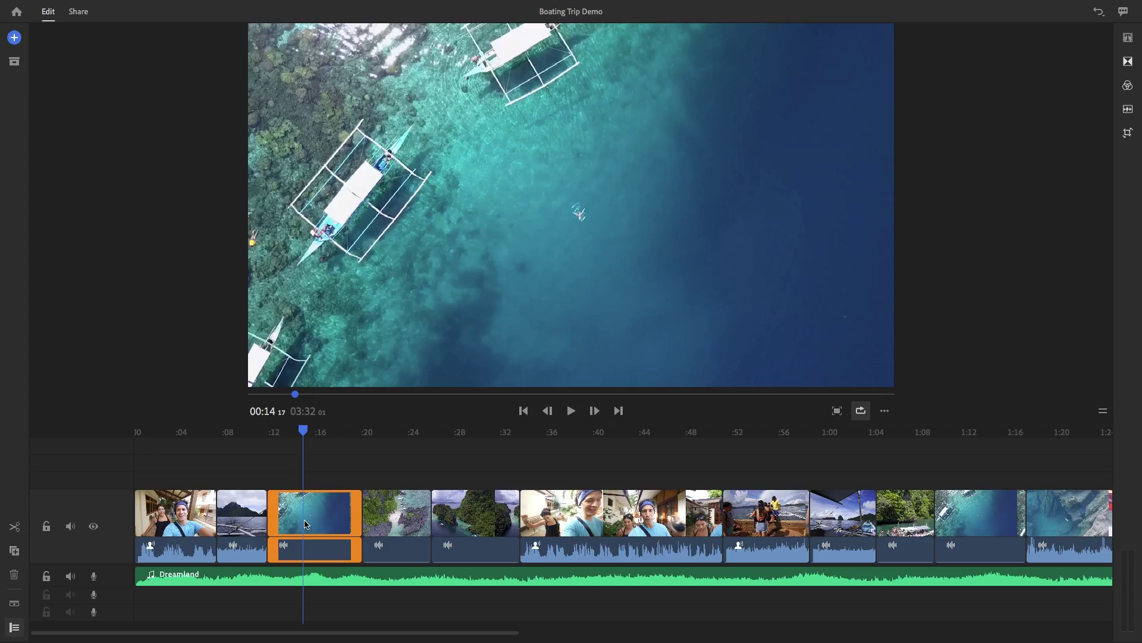
{"action": "left_click_drag", "start_coordinate": [378, 633], "coordinate": [551, 617]}
{"action": "scroll", "coordinate": [550, 617], "scroll_direction": "up", "scroll_amount": 3}
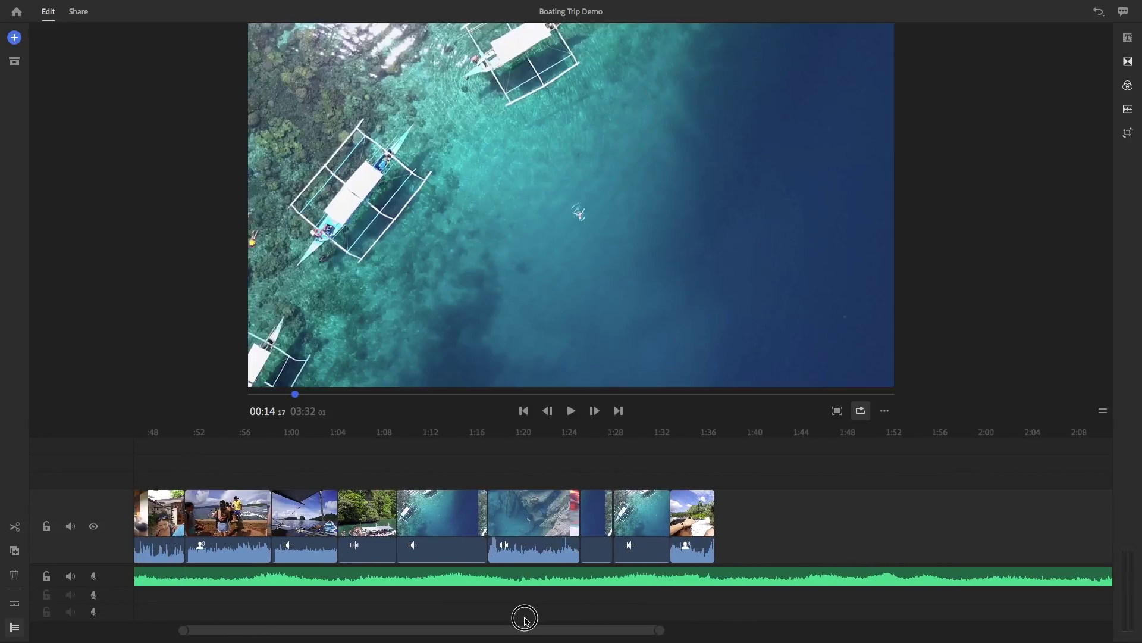
{"action": "left_click_drag", "start_coordinate": [640, 633], "coordinate": [584, 634]}
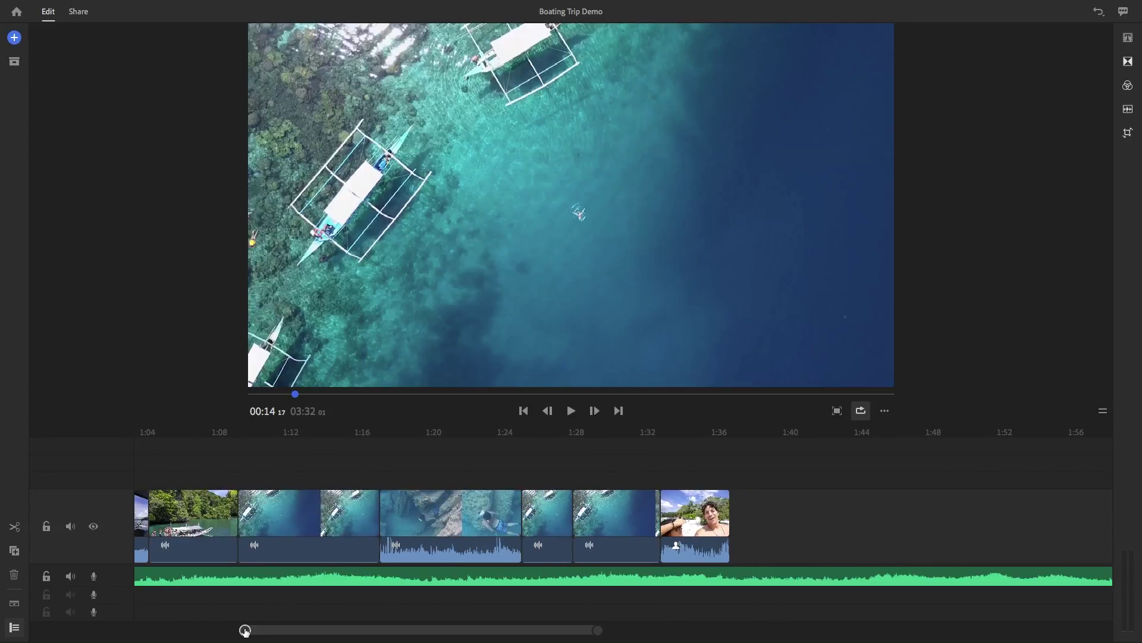
{"action": "left_click_drag", "start_coordinate": [245, 630], "coordinate": [39, 630]}
{"action": "left_click_drag", "start_coordinate": [769, 630], "coordinate": [526, 628]}
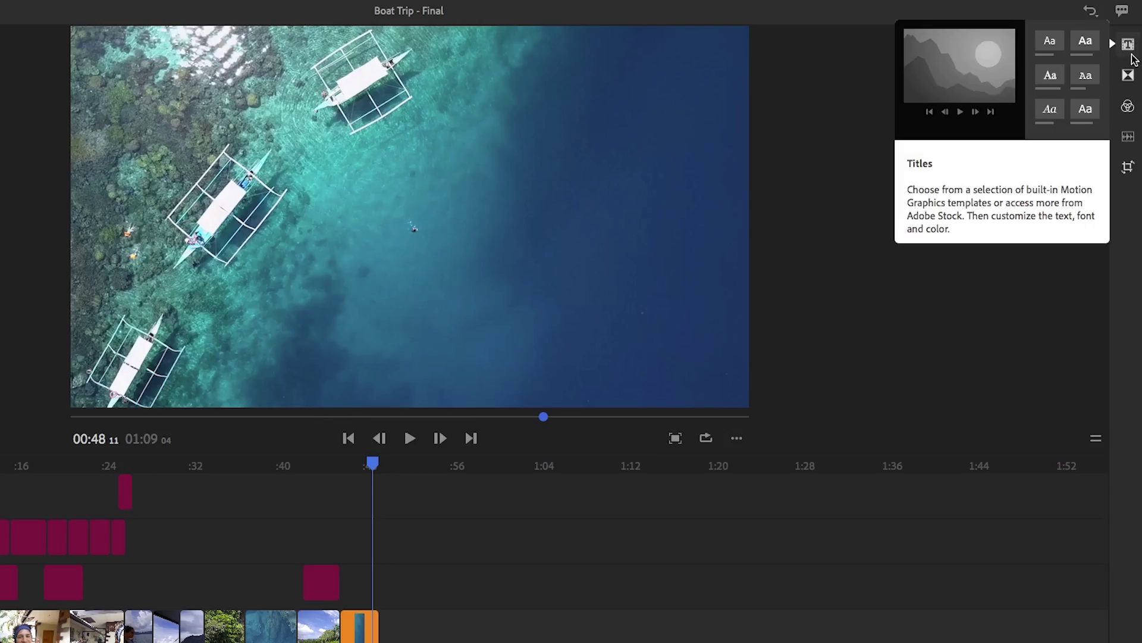
Place a Cross Dissolve between the selfie clip and the boat-and-mountain clip
{"action": "left_click", "coordinate": [1129, 50]}
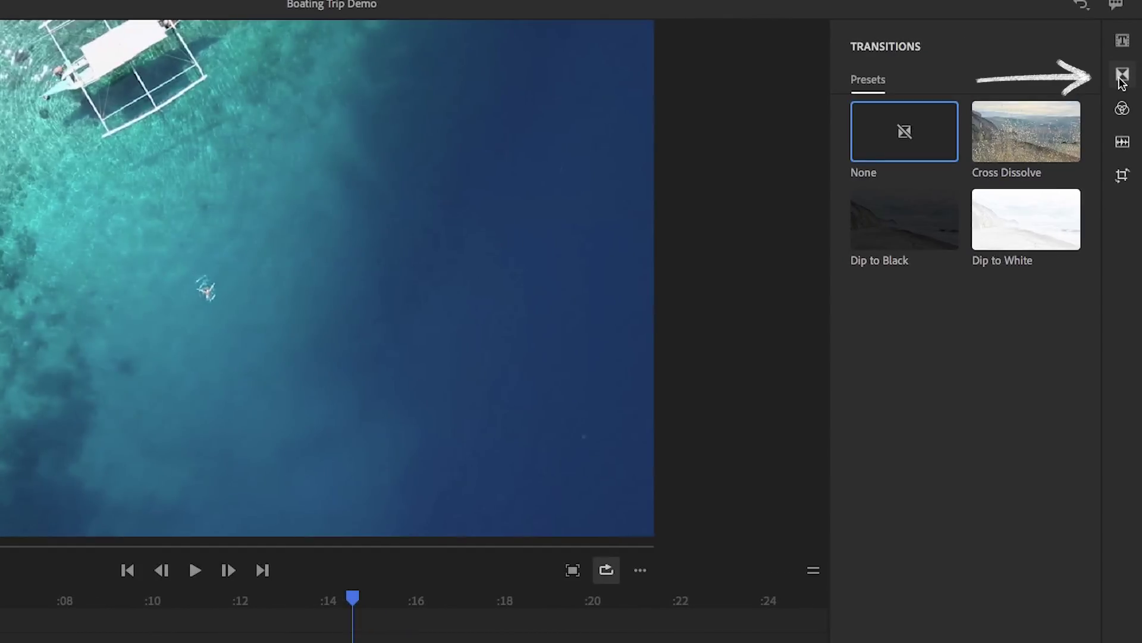
{"action": "left_click_drag", "start_coordinate": [1035, 143], "coordinate": [453, 460]}
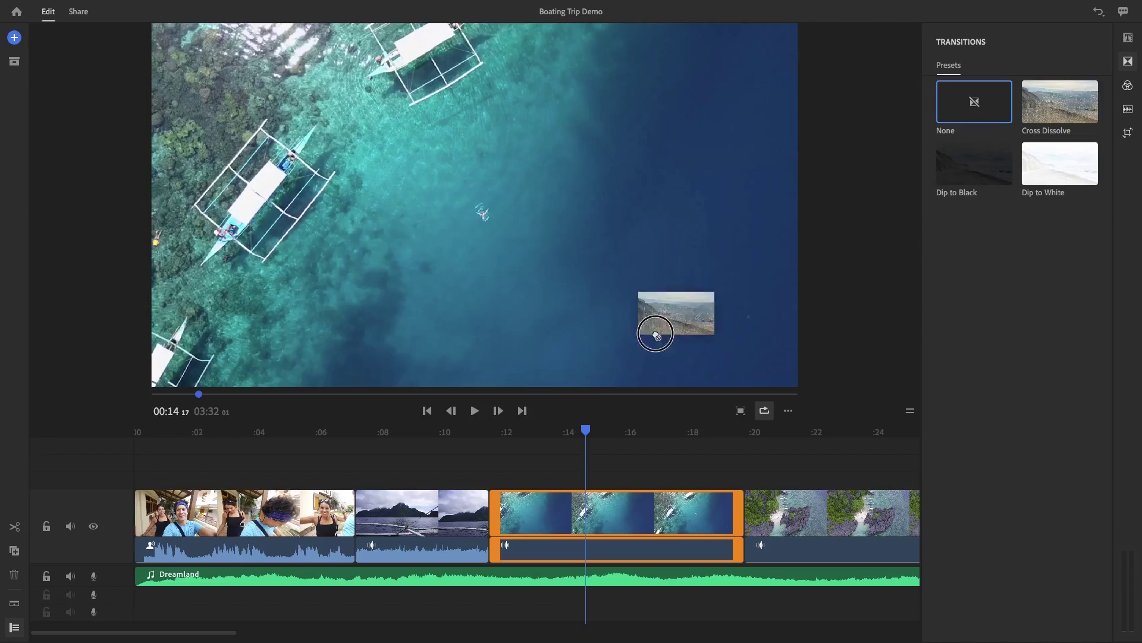
{"action": "mouse_move", "coordinate": [656, 334]}
{"action": "left_mouse_down"}
{"action": "mouse_move", "coordinate": [365, 522]}
{"action": "mouse_move", "coordinate": [357, 517]}
{"action": "left_mouse_up"}
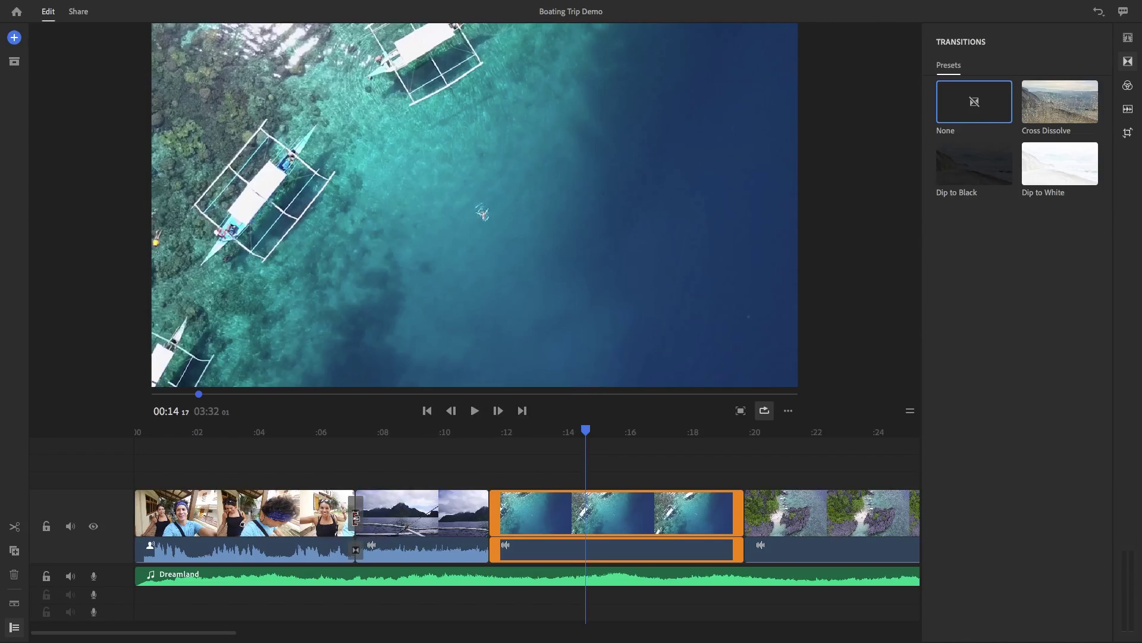
Play back the cross dissolve, then park the playhead at 00:10 in the boat clip
{"action": "left_click", "coordinate": [343, 429]}
{"action": "key", "text": "space"}
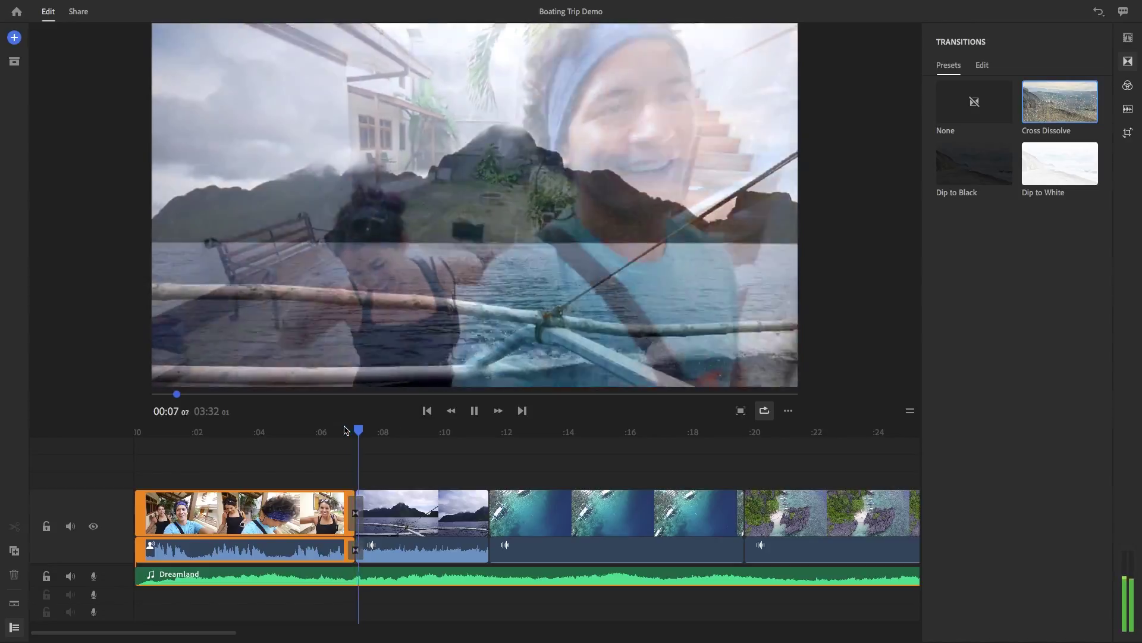
{"action": "key", "text": "space"}
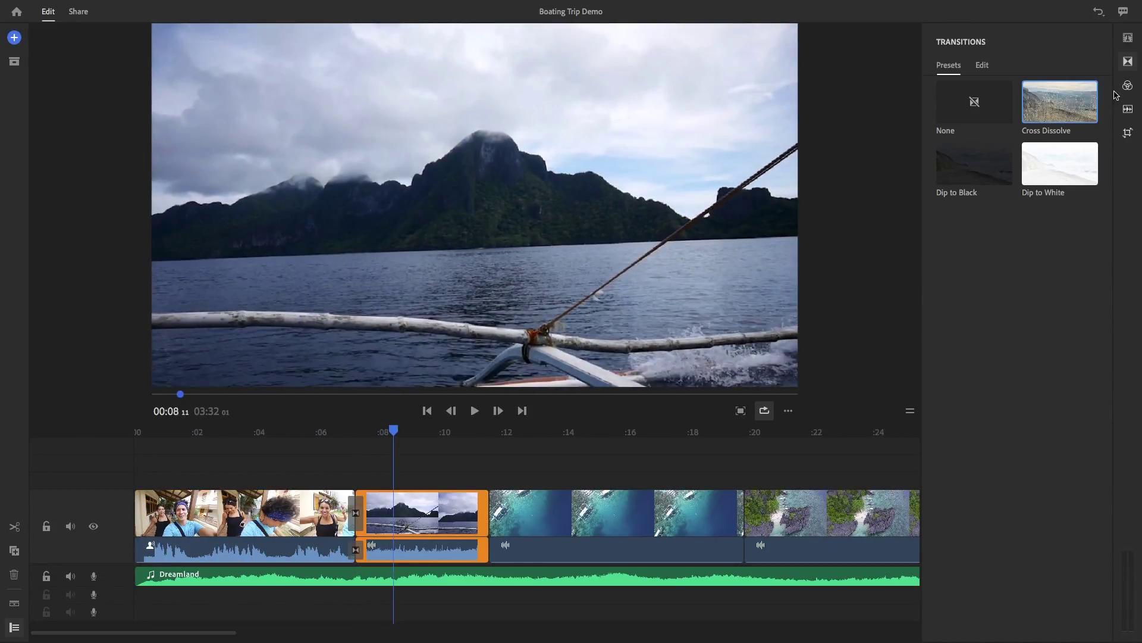
{"action": "left_click", "coordinate": [456, 513]}
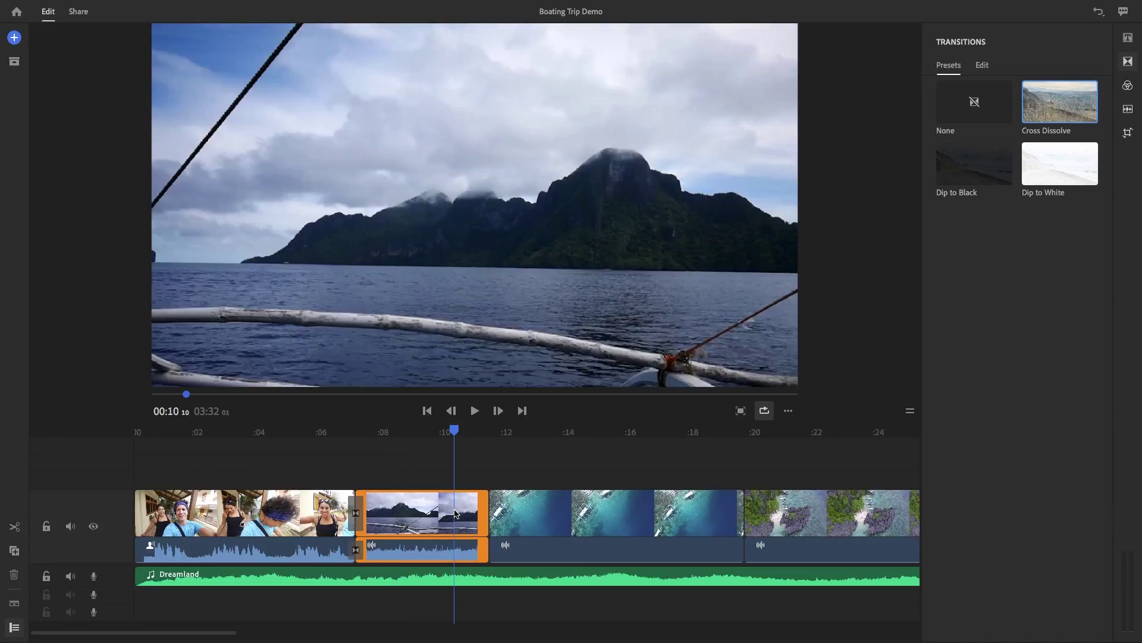
{"action": "left_click", "coordinate": [1130, 87]}
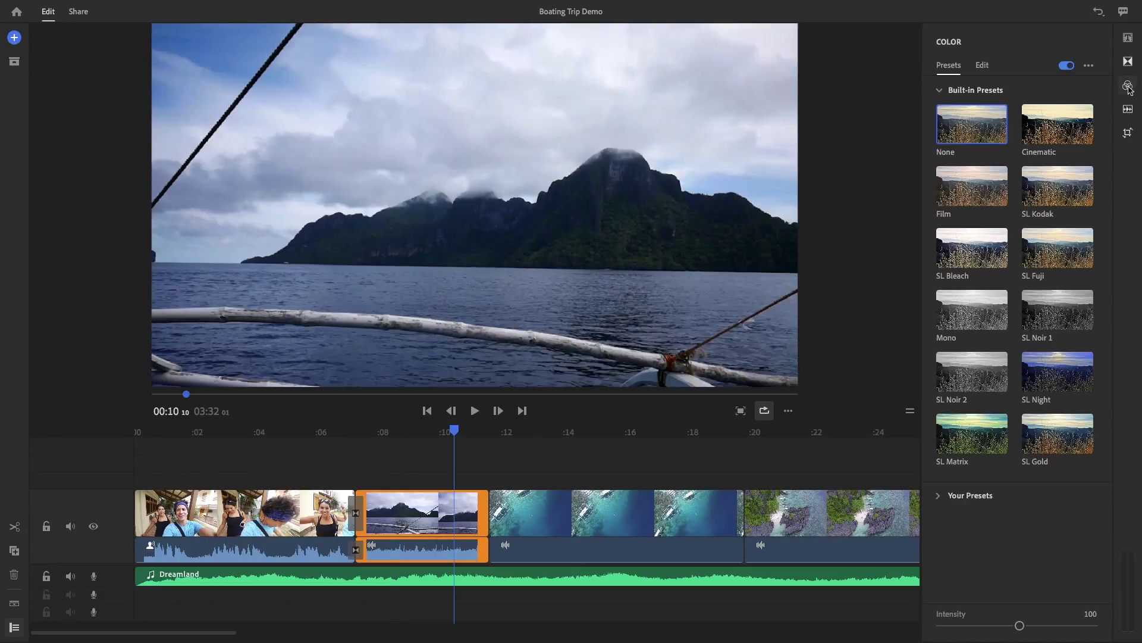
Grade the island boat clip with the Film preset at intensity 93, after trying Cinematic and SL Kodak
{"action": "left_click", "coordinate": [1054, 131]}
{"action": "left_click", "coordinate": [1052, 177]}
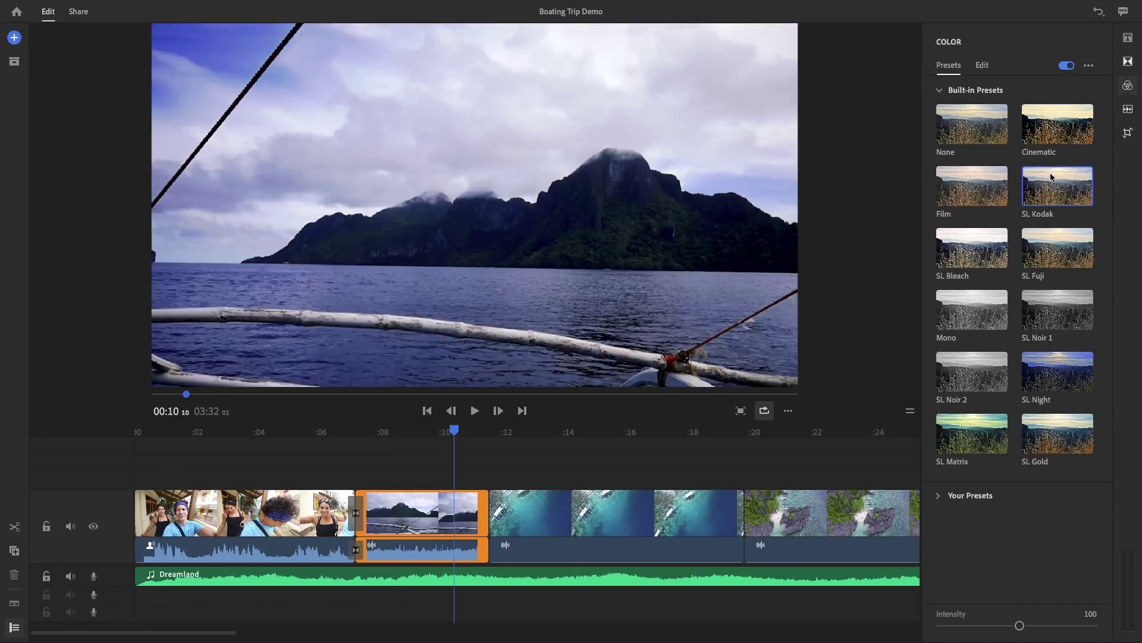
{"action": "left_click", "coordinate": [1003, 196]}
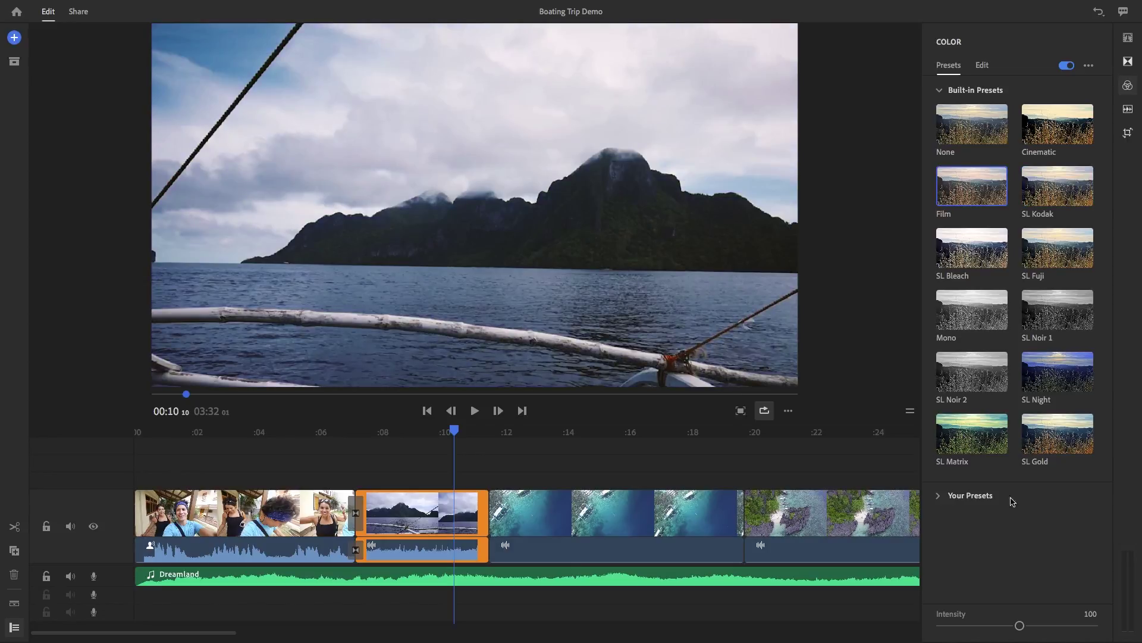
{"action": "left_click_drag", "start_coordinate": [1020, 625], "coordinate": [1047, 631]}
{"action": "left_click", "coordinate": [982, 66]}
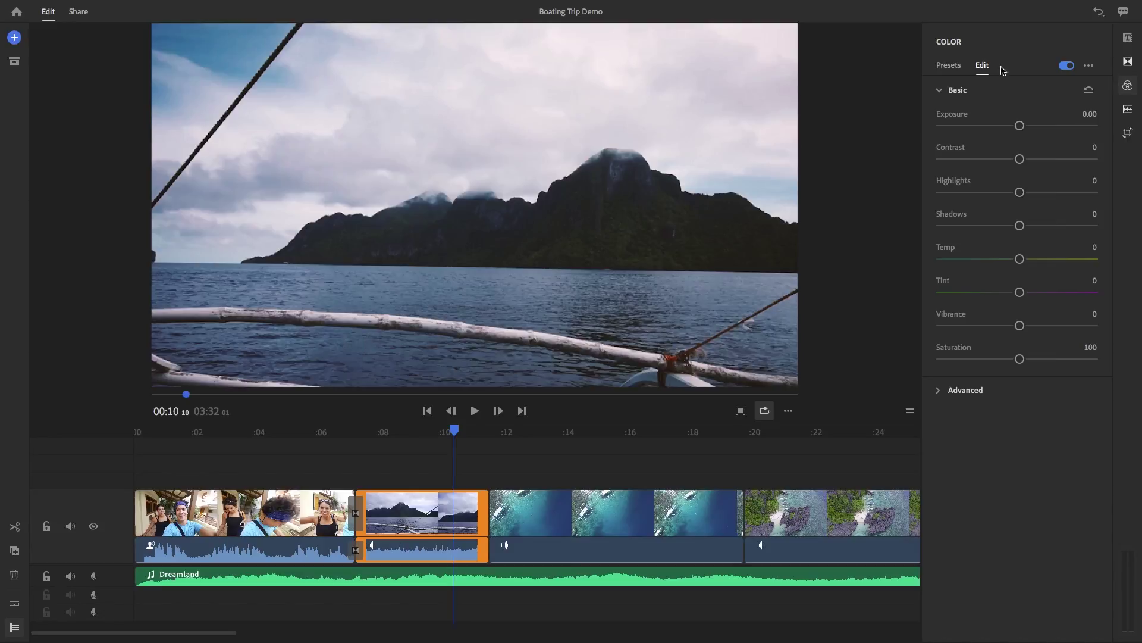
{"action": "left_click", "coordinate": [1129, 110]}
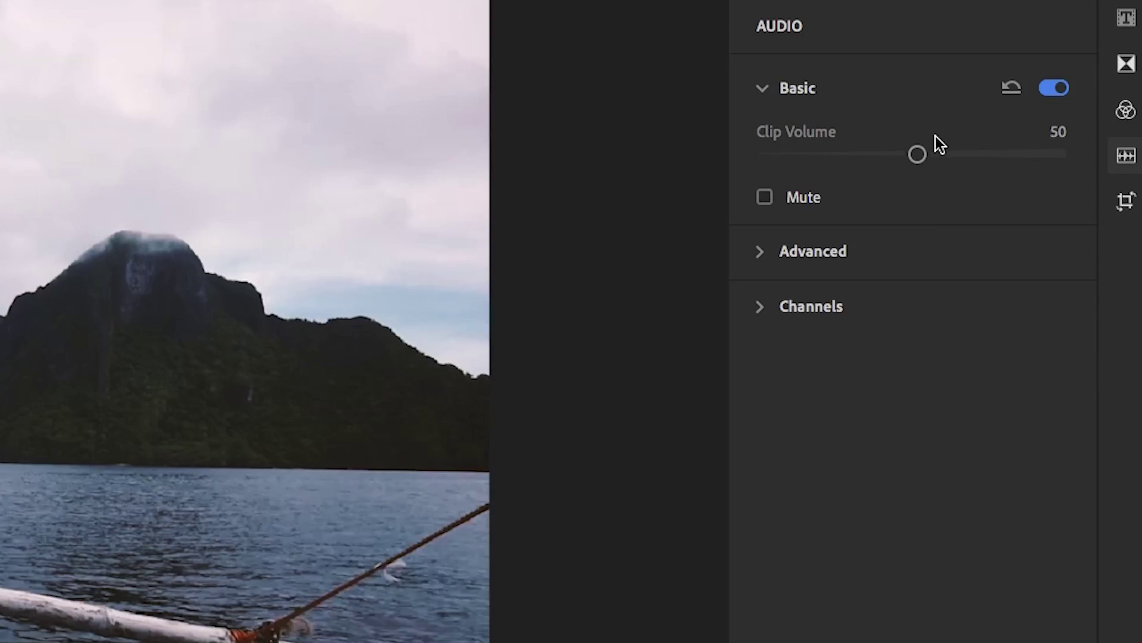
Set the boat clip volume to 57, then select the Dreamland music and expand its Advanced audio options
{"action": "left_click_drag", "start_coordinate": [1031, 103], "coordinate": [1030, 108]}
{"action": "left_click", "coordinate": [617, 577]}
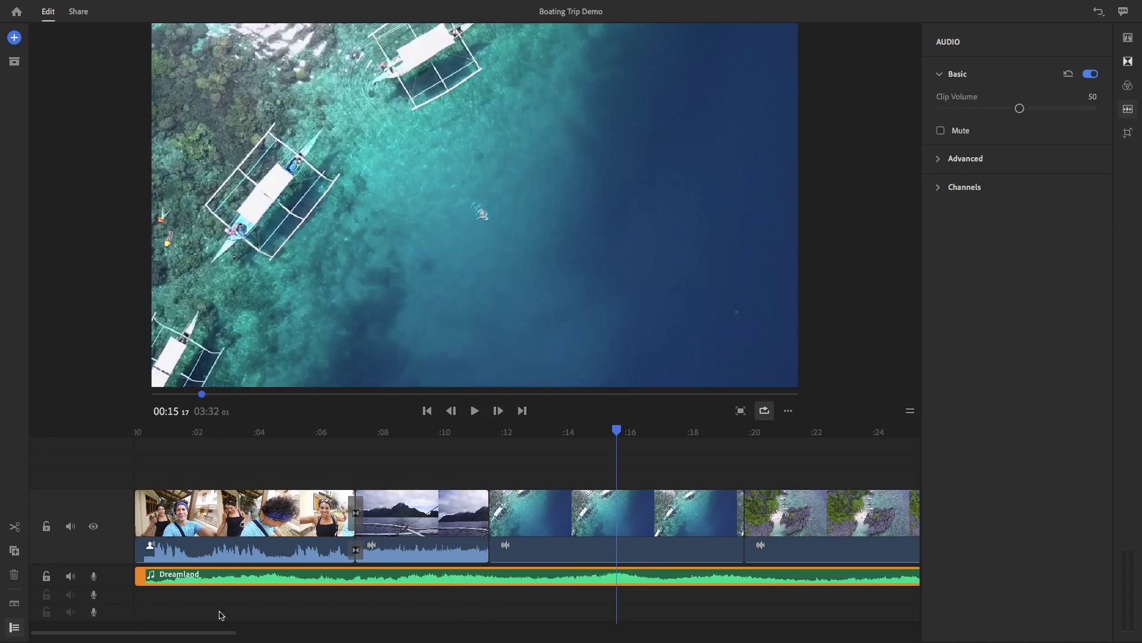
{"action": "left_click_drag", "start_coordinate": [241, 632], "coordinate": [647, 629]}
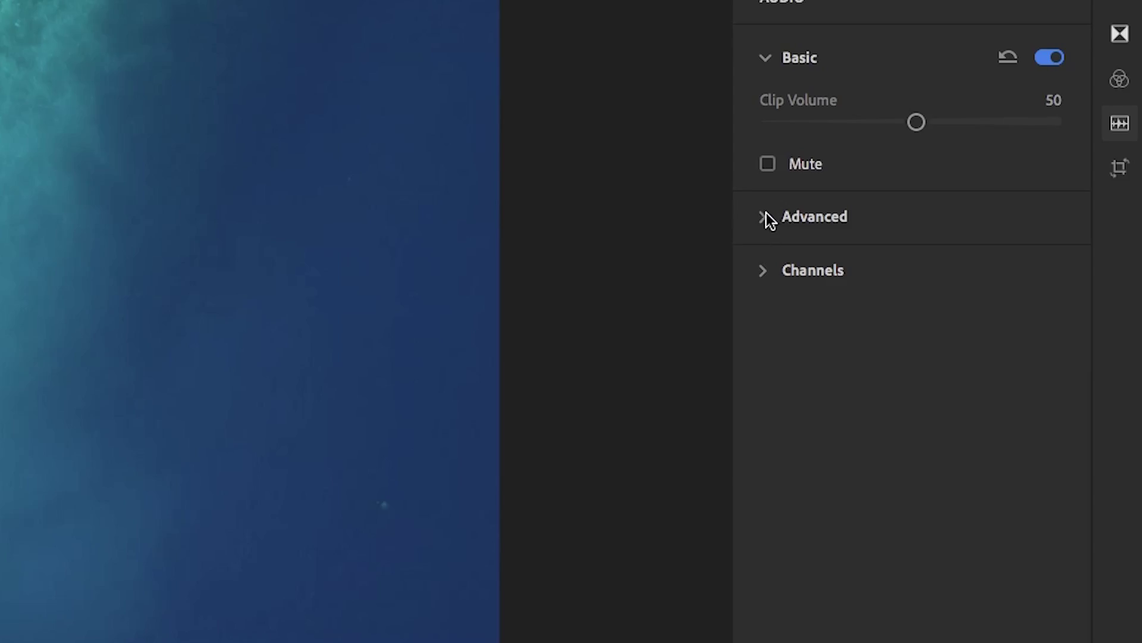
{"action": "left_click", "coordinate": [940, 158]}
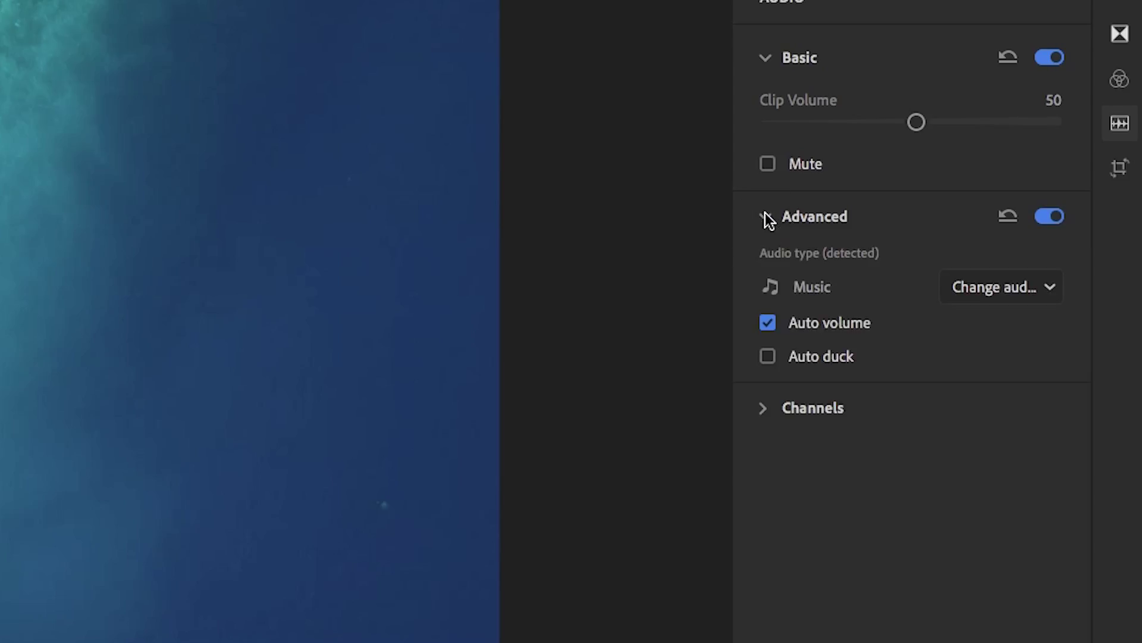
Enable Auto duck on the Dreamland music with Reduce by 56, and play from about 0:28 to check
{"action": "left_click", "coordinate": [767, 357]}
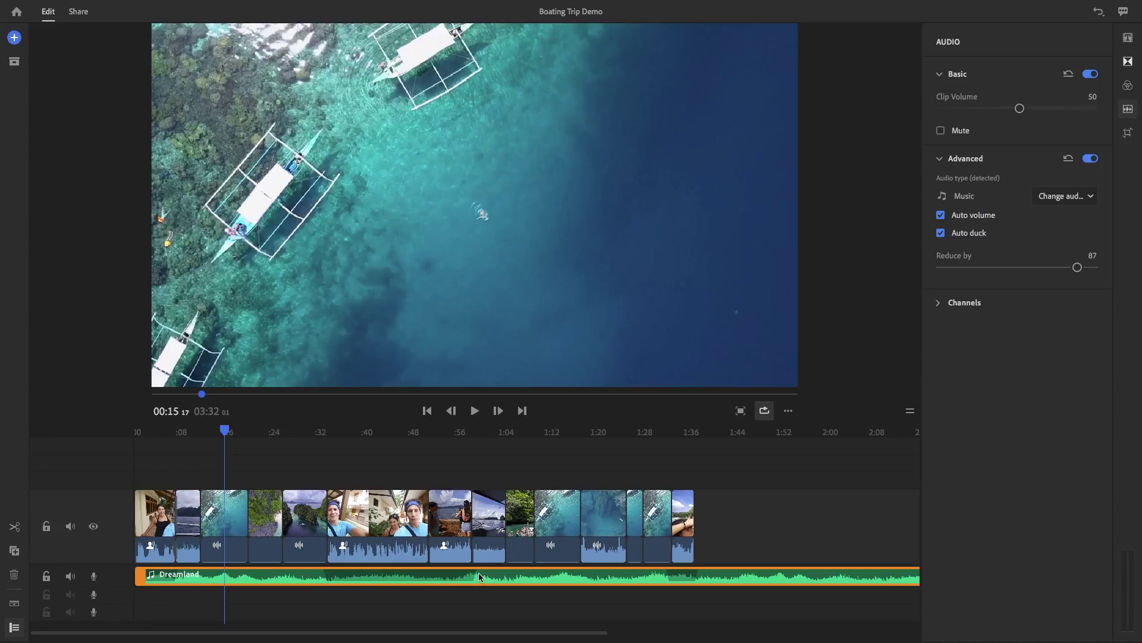
{"action": "left_click_drag", "start_coordinate": [1078, 267], "coordinate": [1027, 272]}
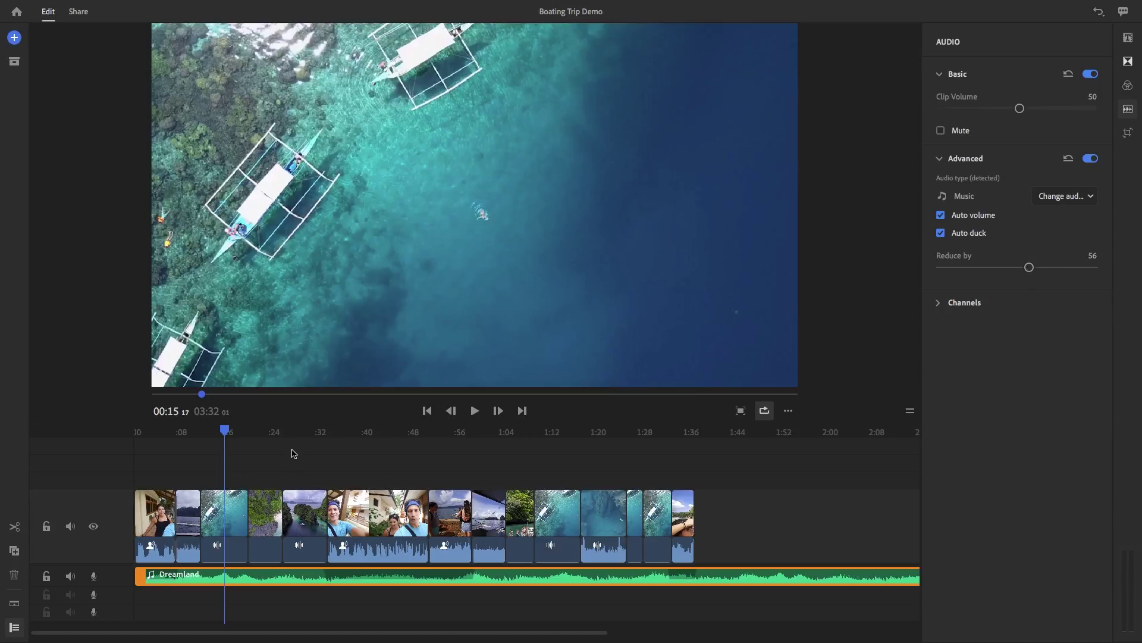
{"action": "left_click", "coordinate": [303, 432]}
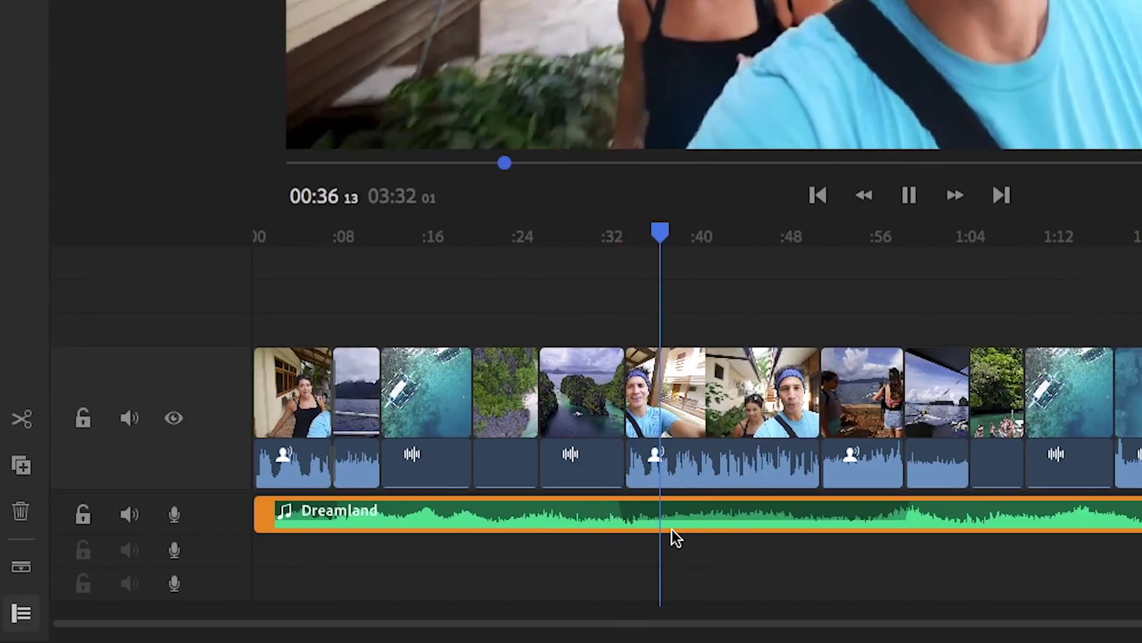
{"action": "key", "text": "space"}
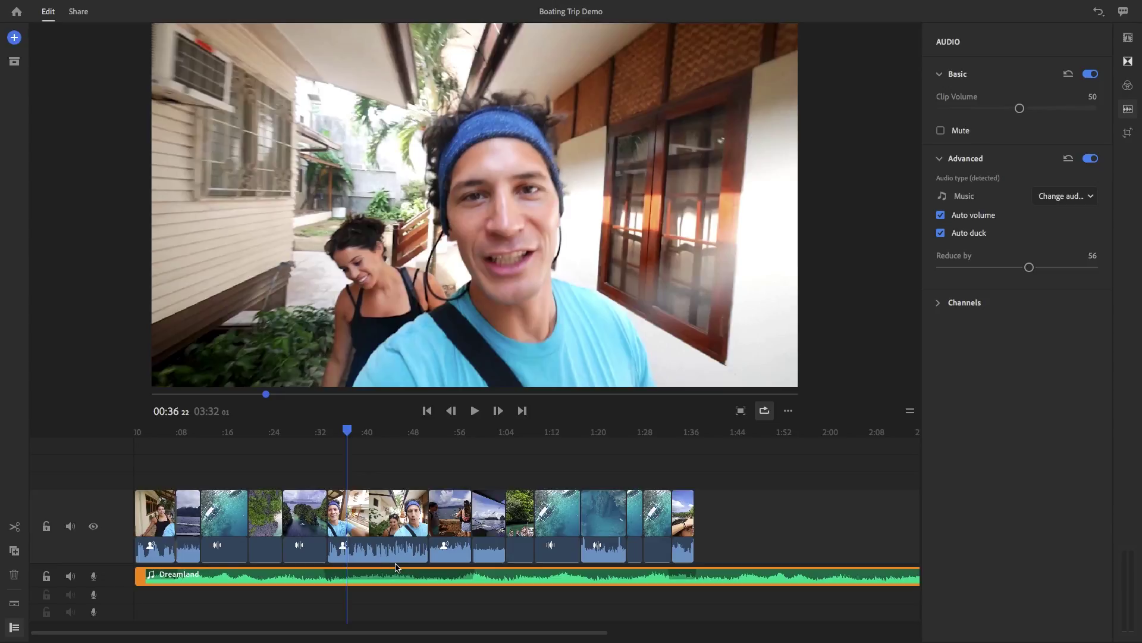
{"action": "left_click", "coordinate": [1127, 133]}
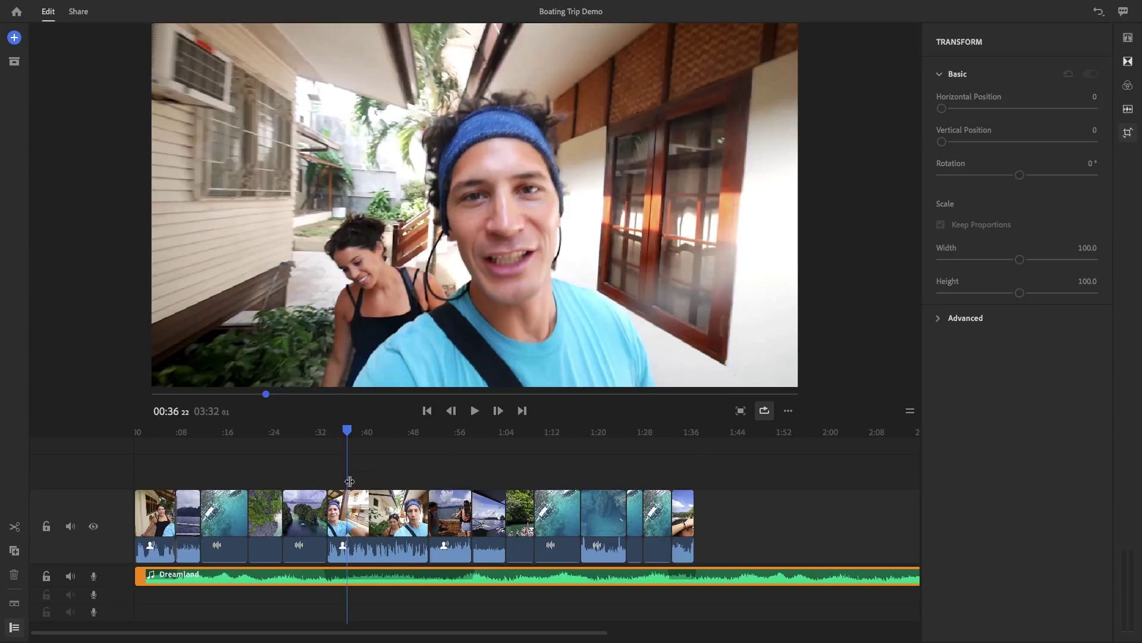
Scale the lagoon aerial clip at 0:30 up to 137 and reposition it in the monitor to fill the frame
{"action": "left_click", "coordinate": [311, 431]}
{"action": "left_click", "coordinate": [307, 511]}
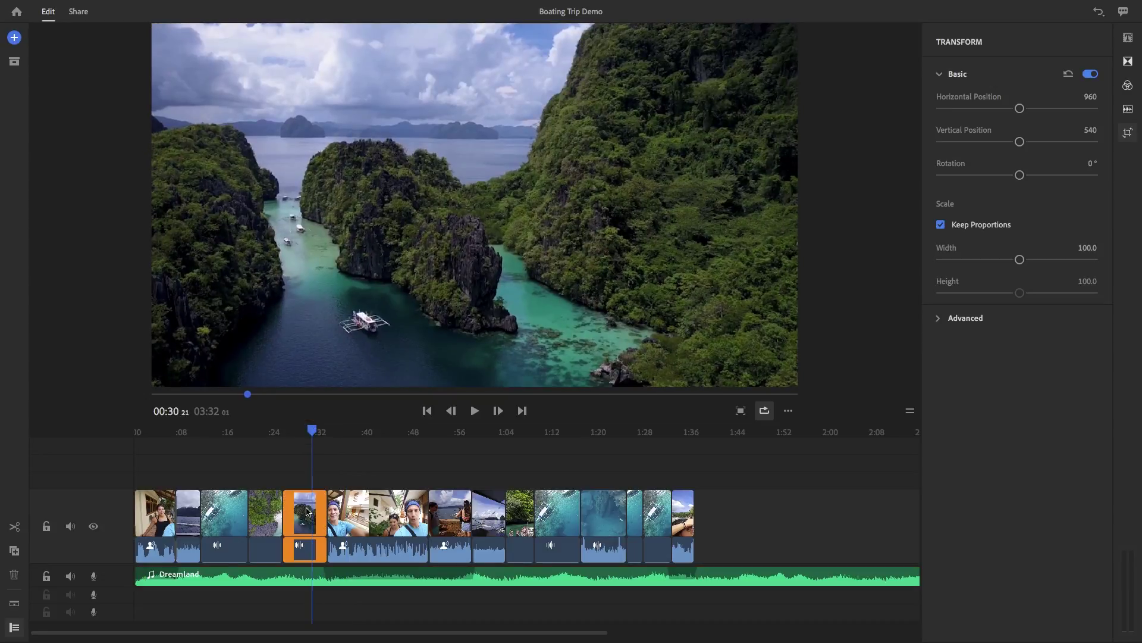
{"action": "mouse_move", "coordinate": [1017, 138]}
{"action": "left_mouse_down"}
{"action": "mouse_move", "coordinate": [997, 141]}
{"action": "mouse_move", "coordinate": [1011, 143]}
{"action": "left_mouse_up"}
{"action": "left_click_drag", "start_coordinate": [1019, 259], "coordinate": [1033, 259]}
{"action": "left_click", "coordinate": [608, 245]}
{"action": "left_click_drag", "start_coordinate": [608, 250], "coordinate": [567, 166]}
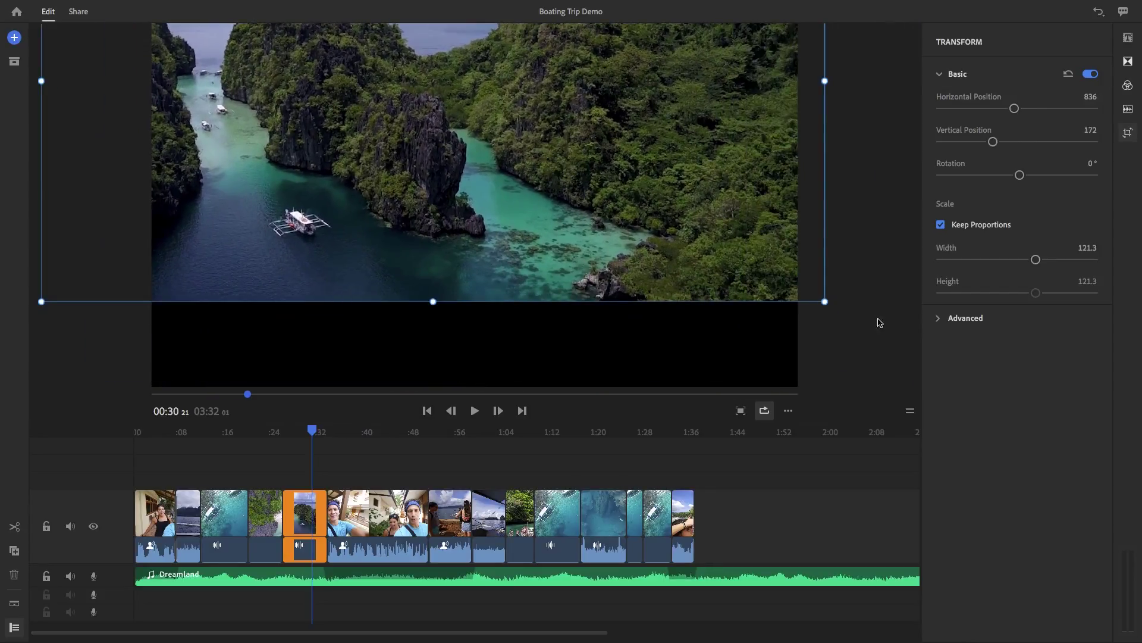
{"action": "left_click_drag", "start_coordinate": [825, 302], "coordinate": [872, 329]}
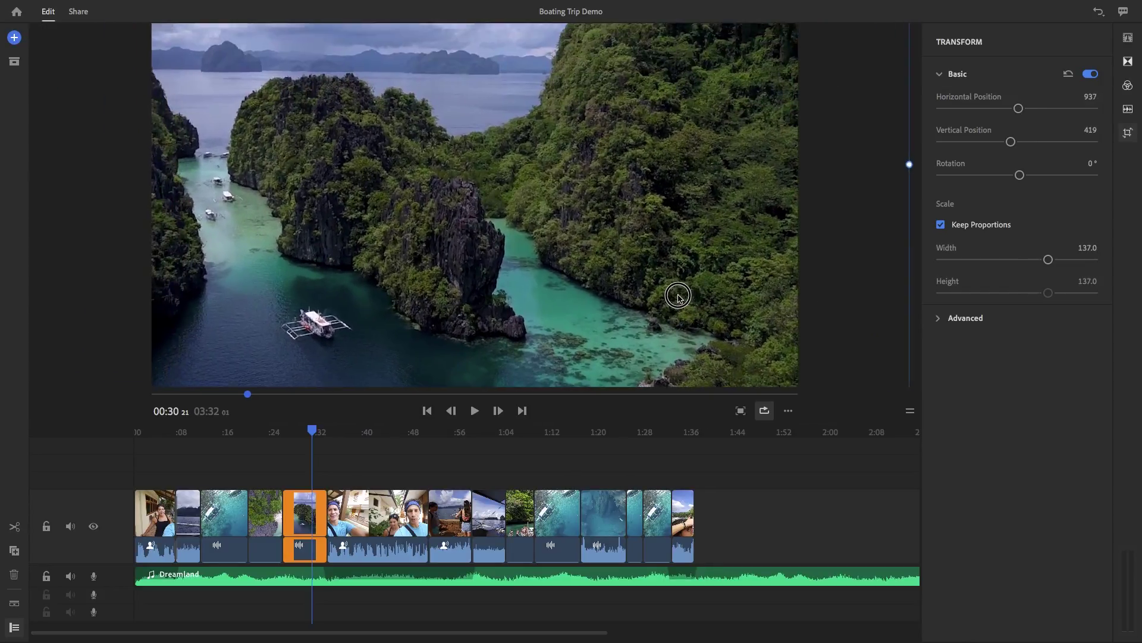
{"action": "left_click_drag", "start_coordinate": [671, 298], "coordinate": [693, 296]}
In Transform's Advanced settings, crop the lagoon clip 28.3% from the top and 11.4% from the bottom
{"action": "left_click", "coordinate": [938, 320]}
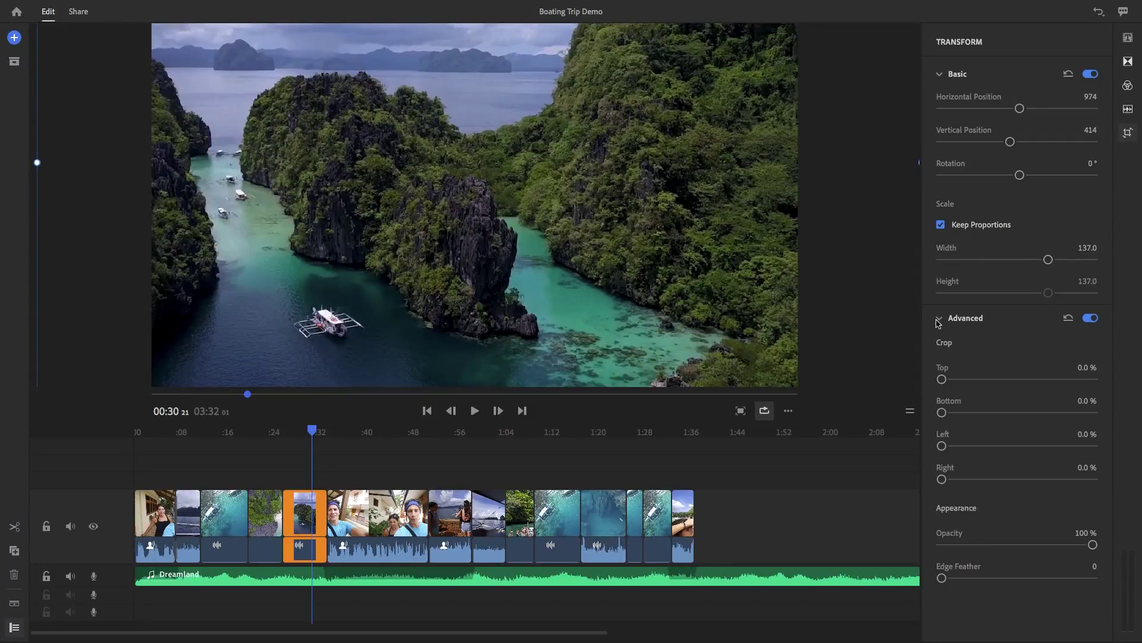
{"action": "left_click_drag", "start_coordinate": [950, 380], "coordinate": [958, 413]}
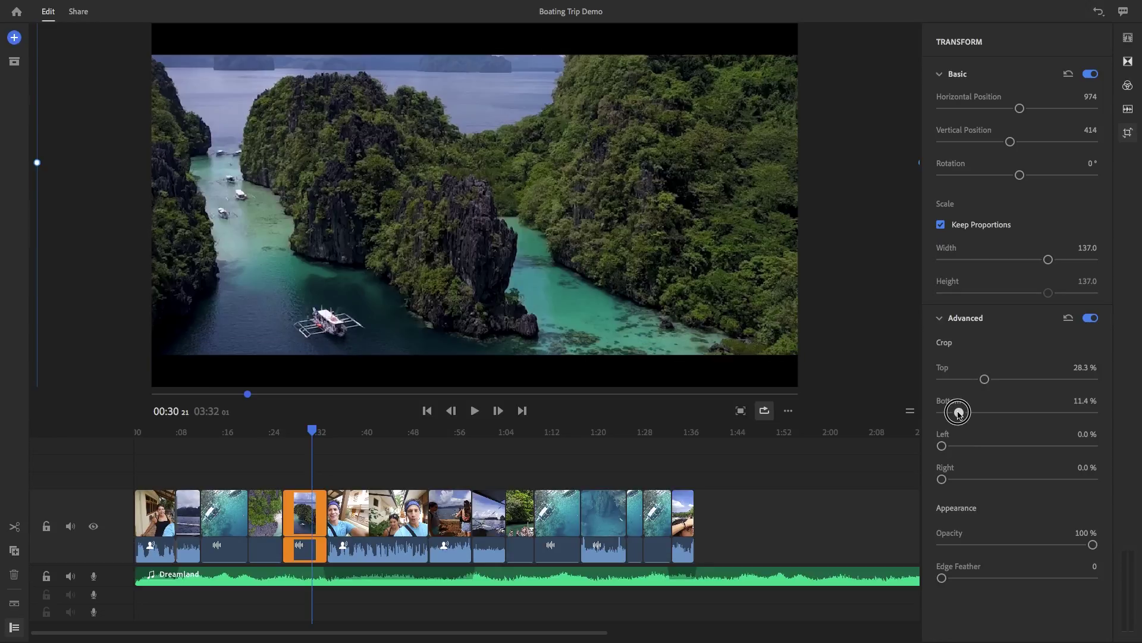